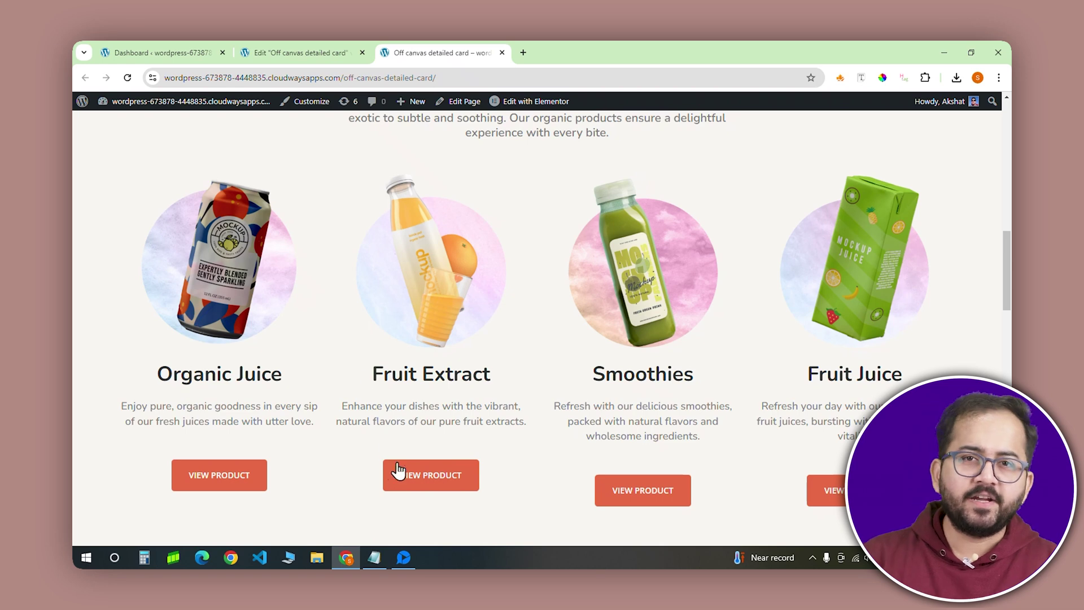
# On the live page, open and close the Fruit Extract popup, then open the Organic Juice popup.
pyautogui.click(397, 471)
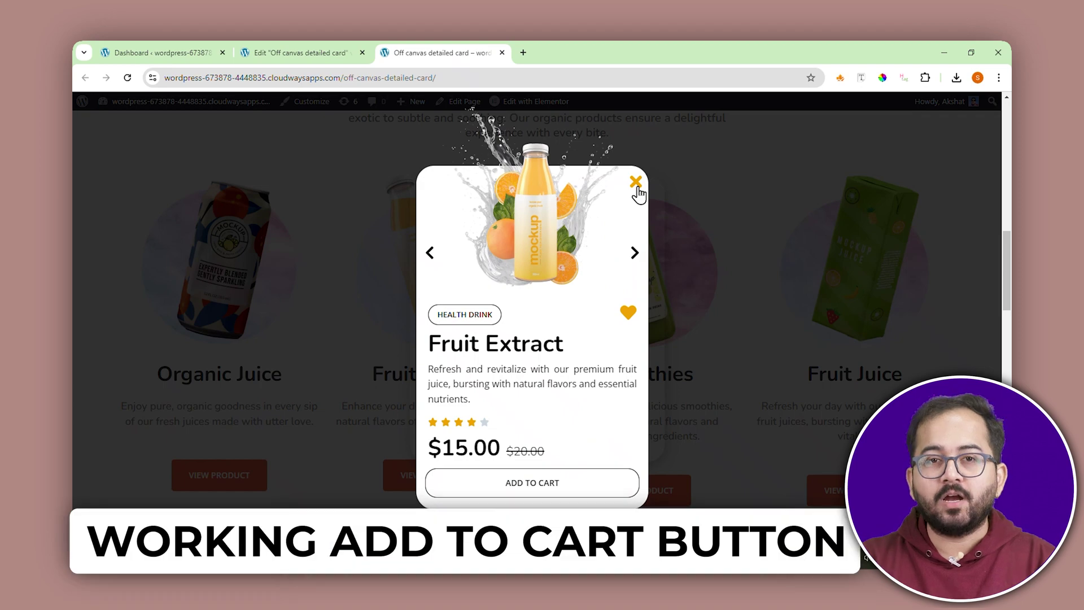
pyautogui.click(636, 183)
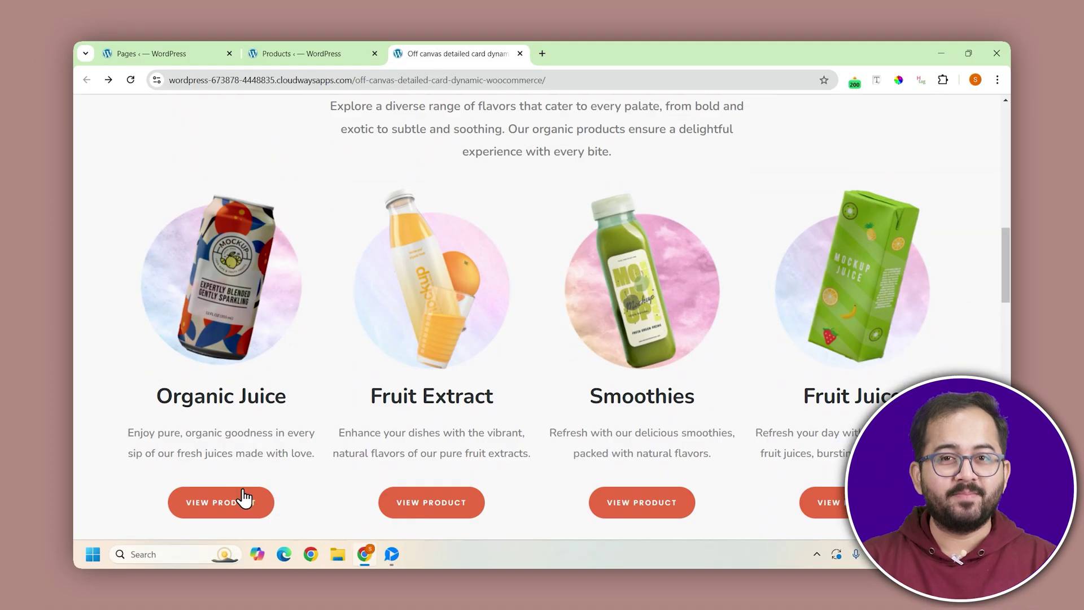
pyautogui.click(245, 499)
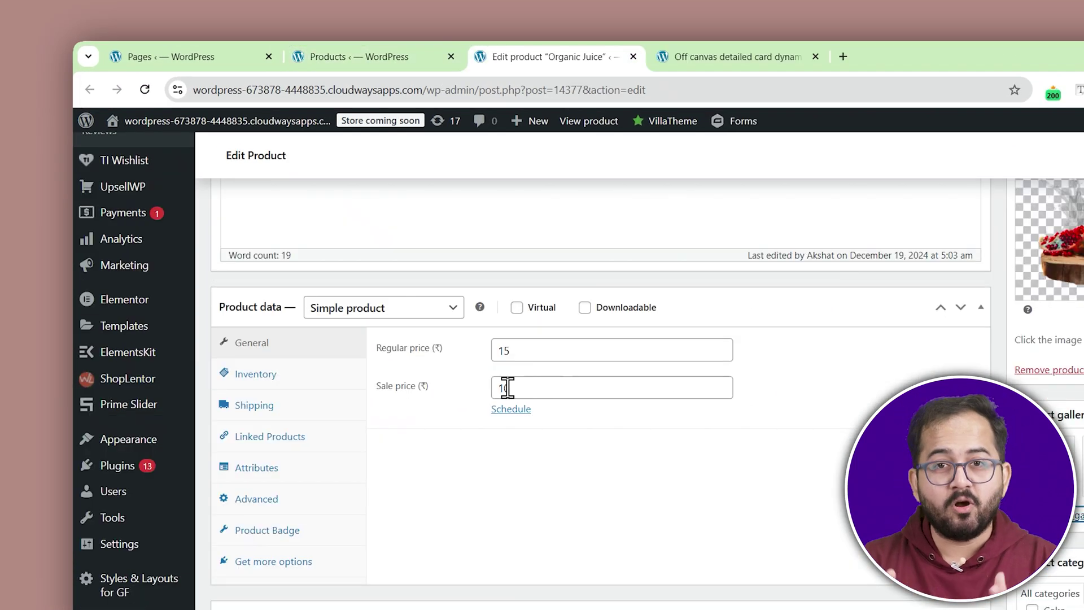
# Set the Organic Juice sale price to 10.
pyautogui.click(511, 387)
pyautogui.press('BackSpace')
pyautogui.press('BackSpace')
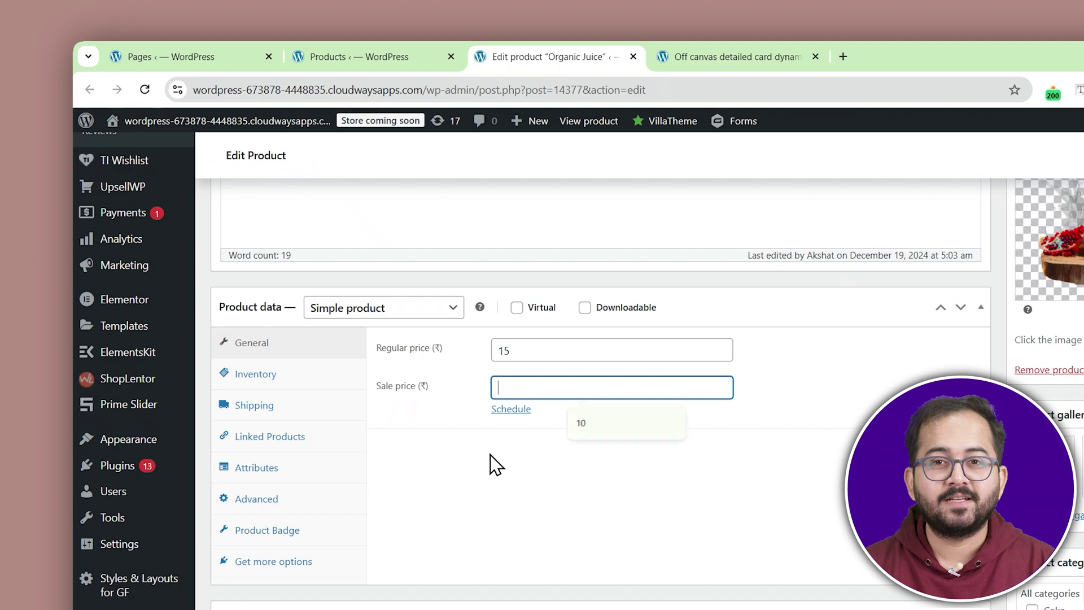
pyautogui.write('10')
pyautogui.click(490, 460)
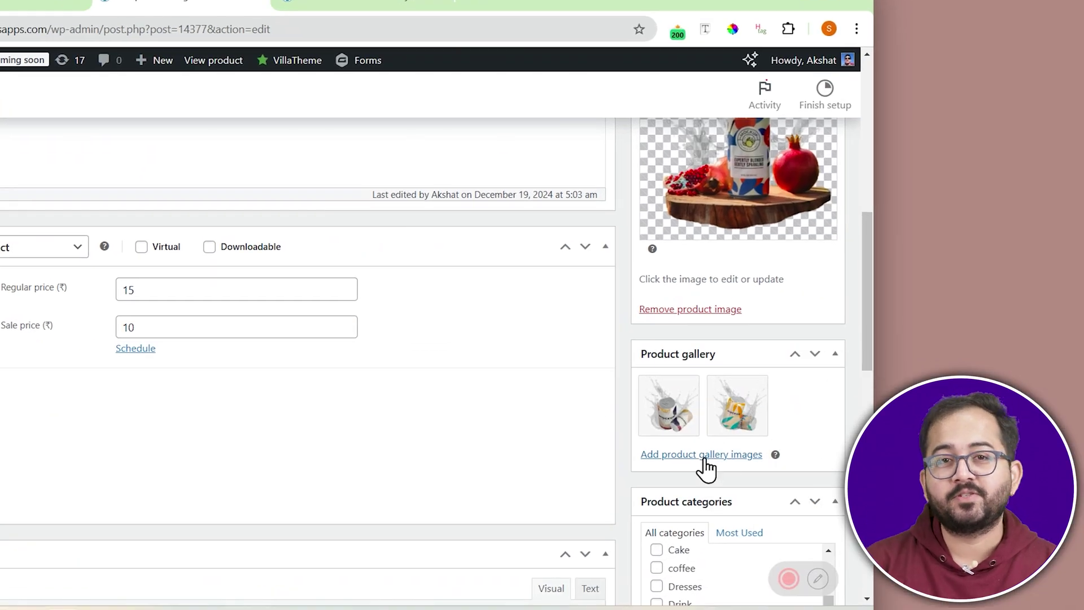
# Add the coffee cup image to the product gallery, then return to the live page.
pyautogui.click(706, 458)
pyautogui.click(31, 273)
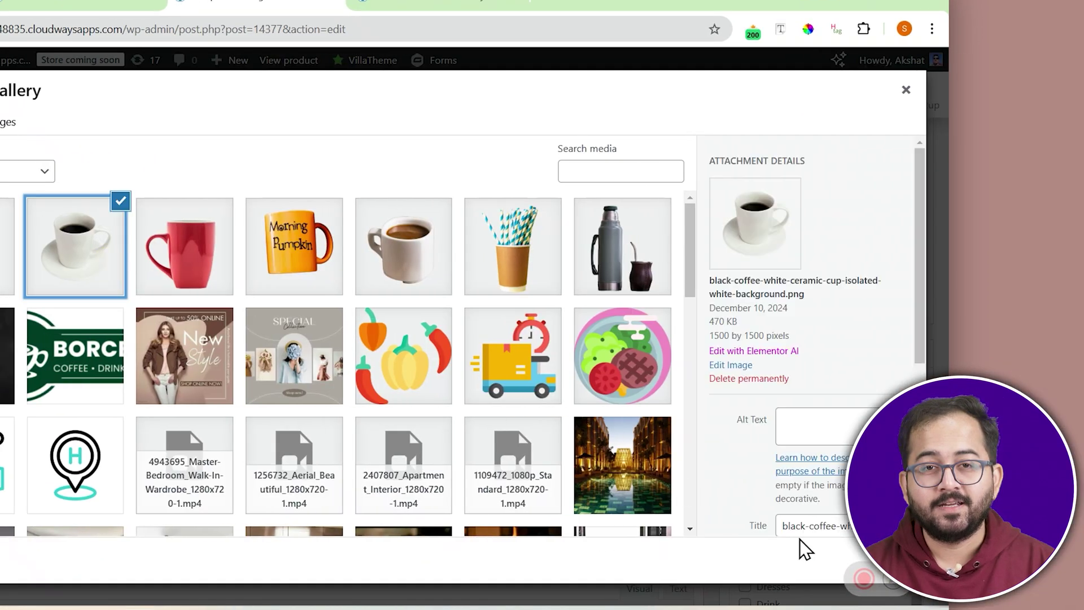
pyautogui.click(881, 559)
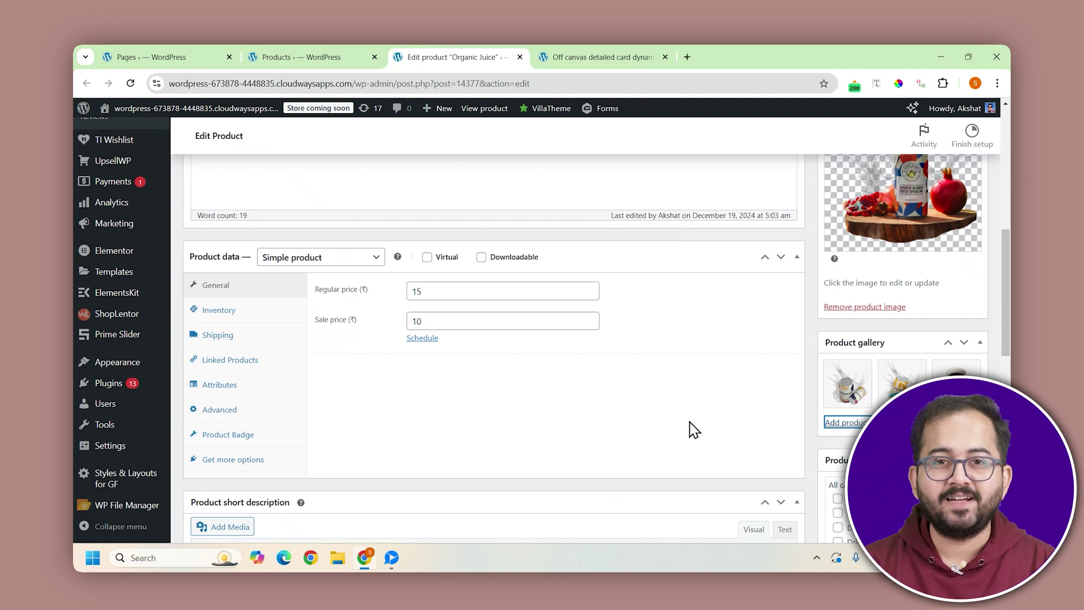
pyautogui.hotkey('ctrl', 'Tab')
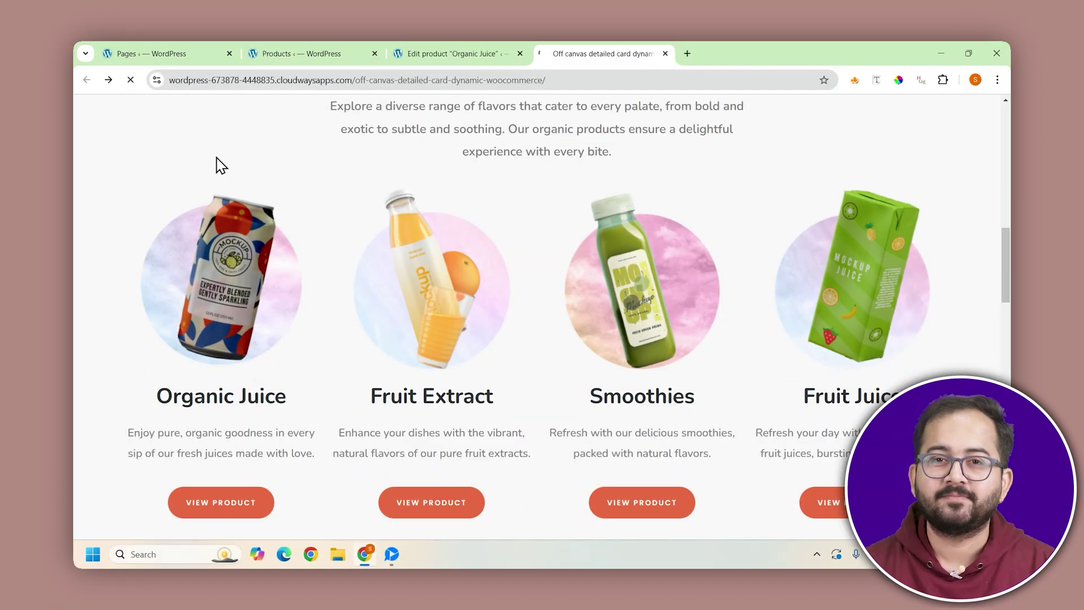
# Open the Organic Juice popup, advance its image slider twice, and add it to the cart.
pyautogui.click(243, 513)
pyautogui.click(633, 219)
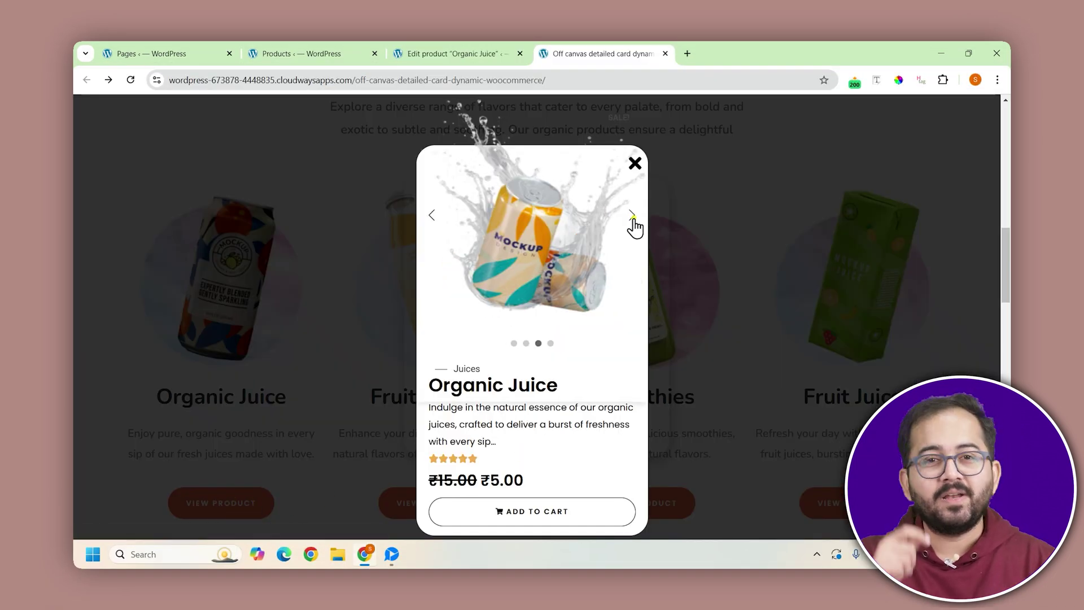
pyautogui.click(633, 217)
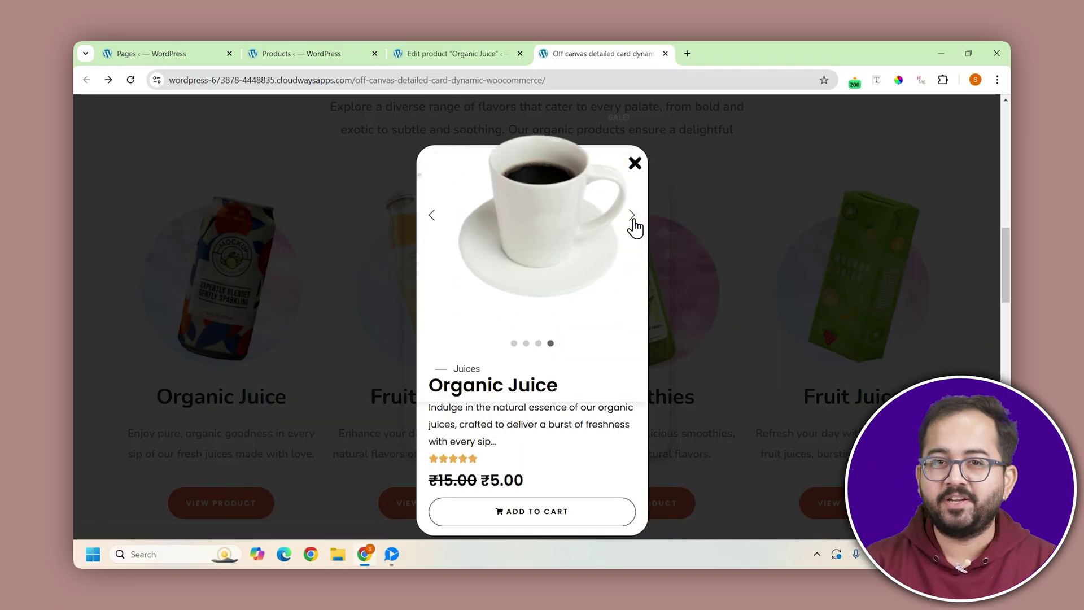
pyautogui.click(566, 521)
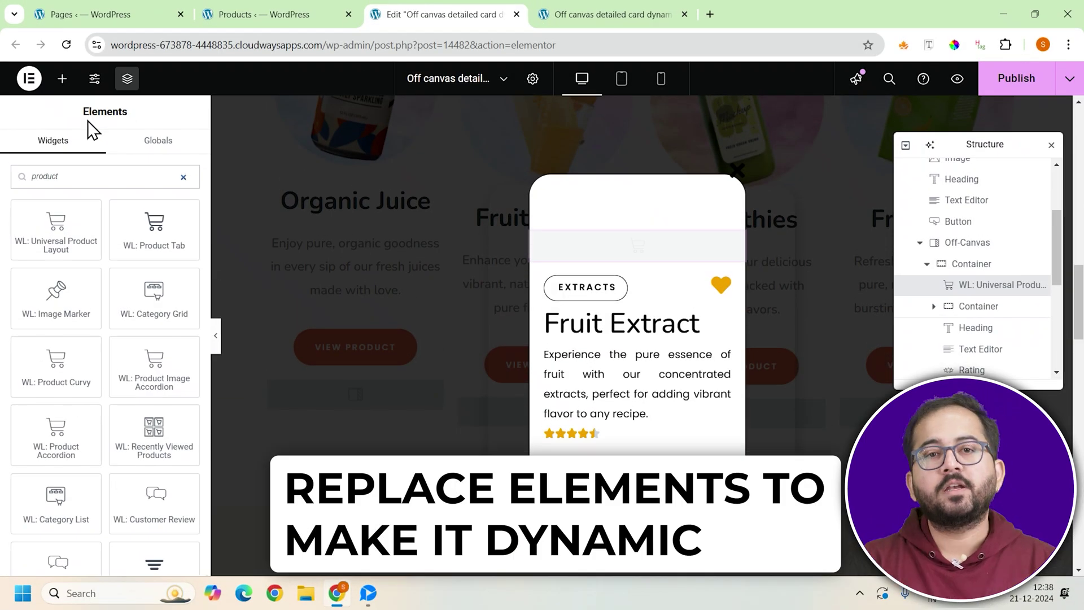
# Set the Universal Product Layout widget to a single column.
pyautogui.click(74, 226)
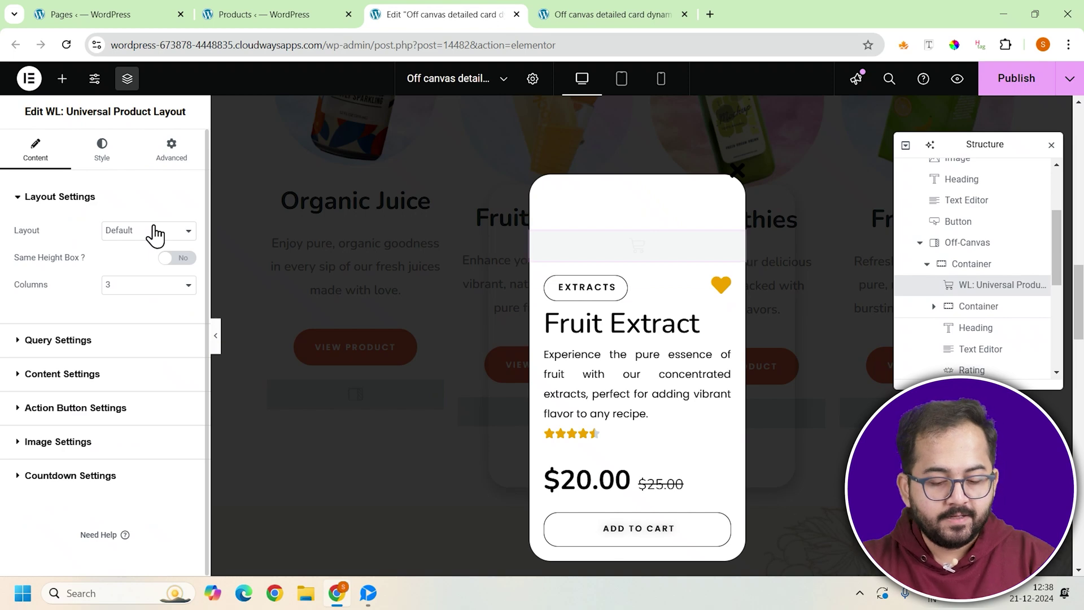
pyautogui.click(188, 285)
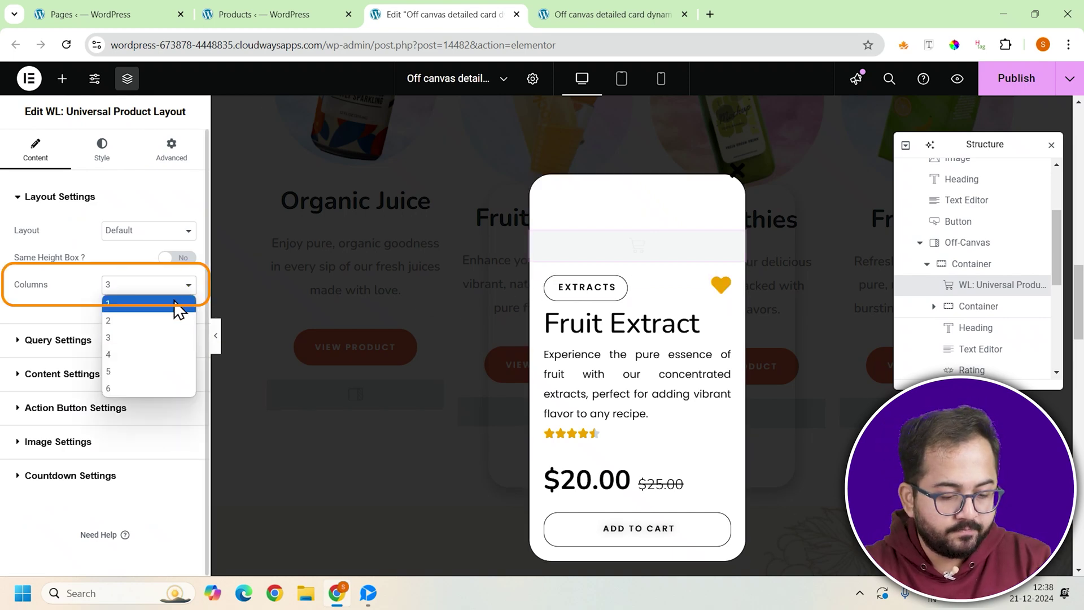
pyautogui.click(174, 303)
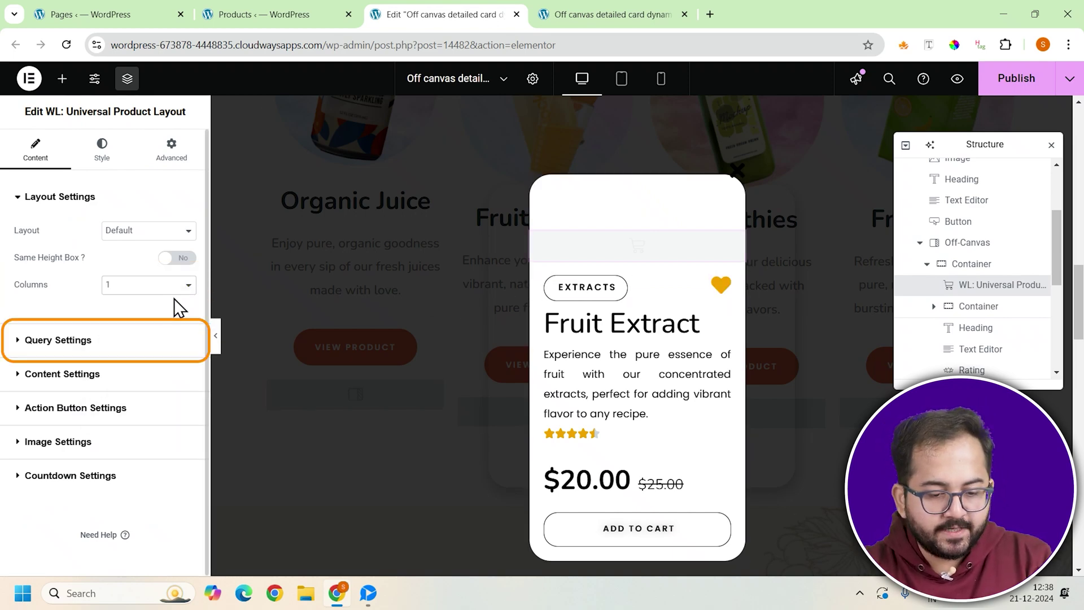
# In Query Settings, filter by Show By ID and select Organic Juice.
pyautogui.click(26, 342)
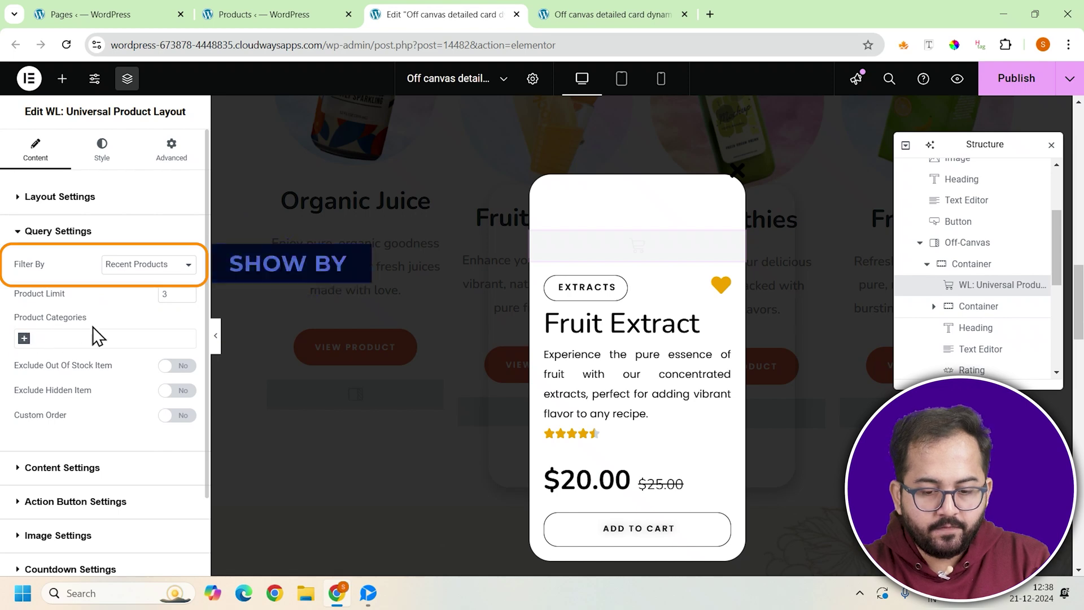
pyautogui.click(160, 267)
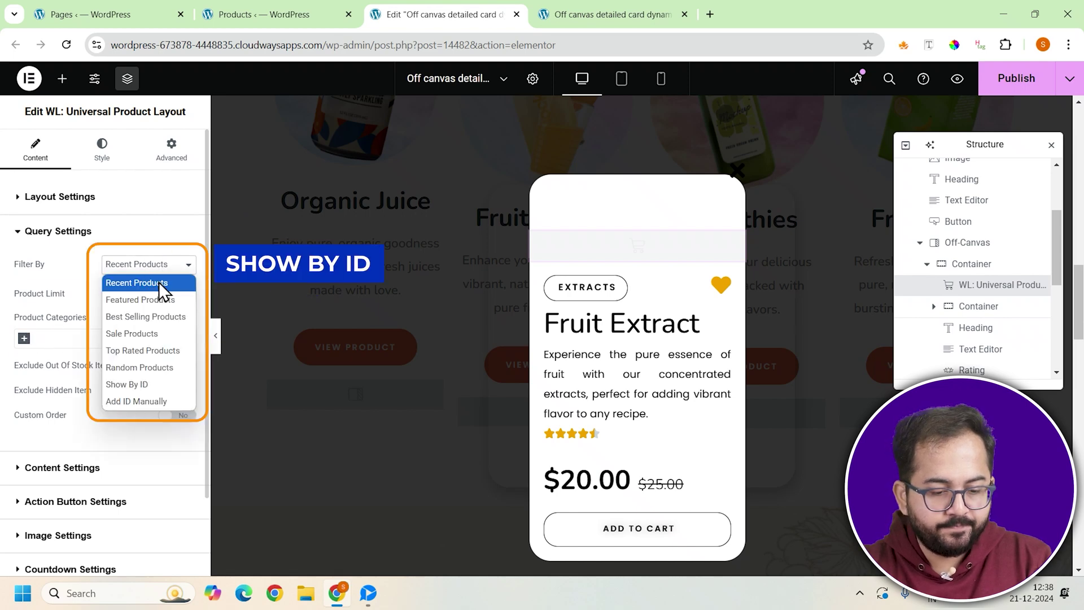
pyautogui.click(150, 386)
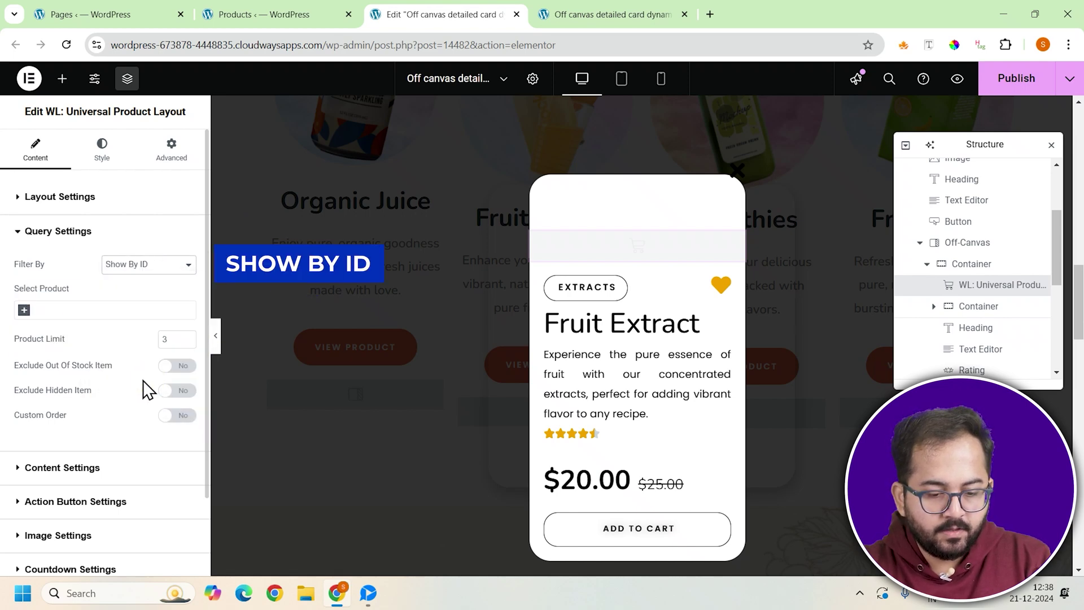
pyautogui.click(45, 311)
pyautogui.scroll(-10, 43, 339)
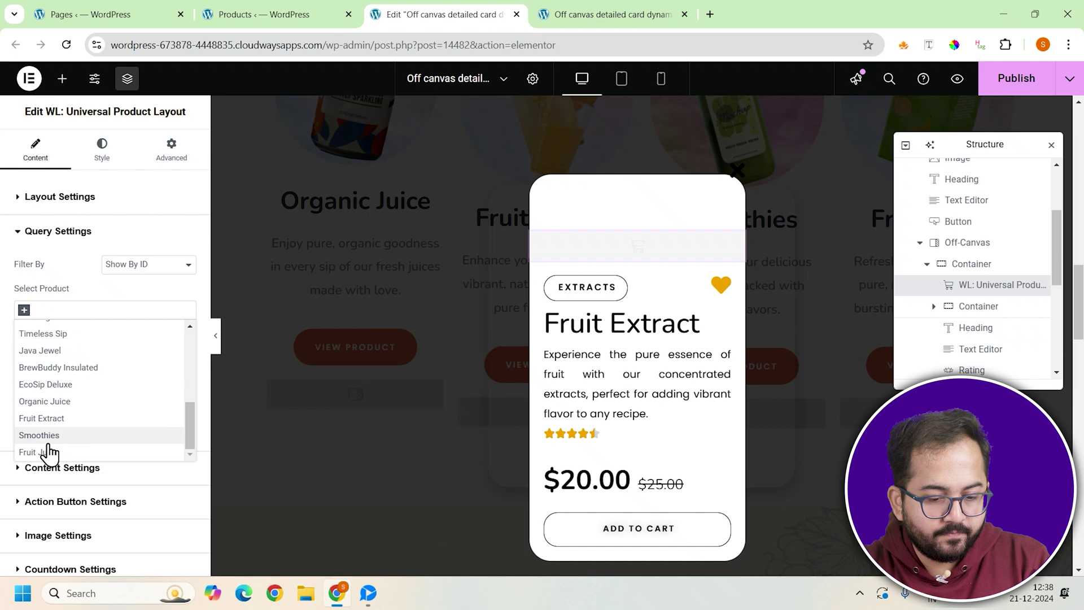
pyautogui.click(45, 401)
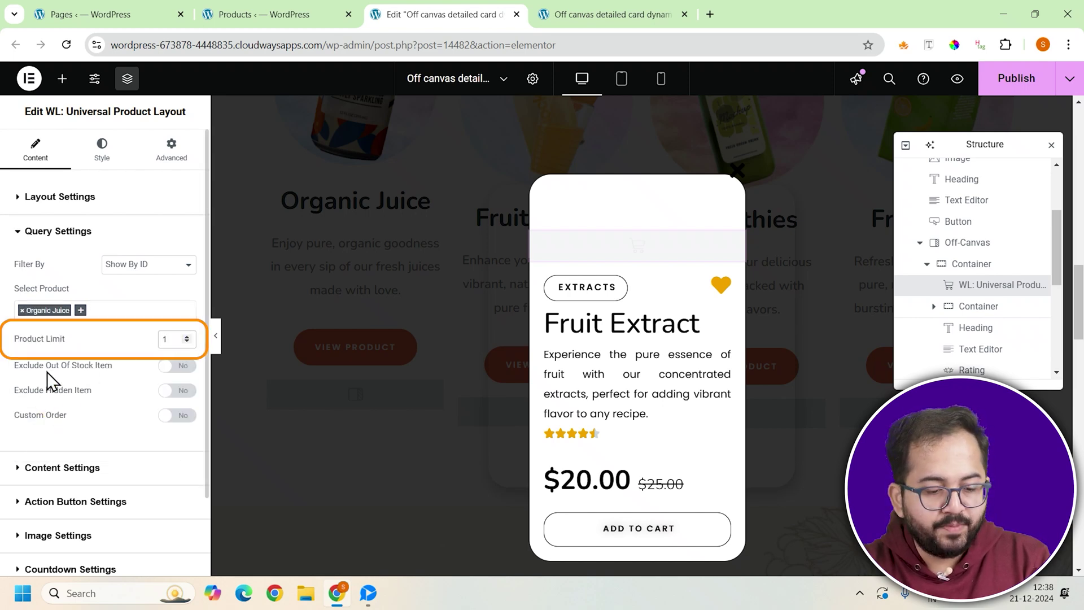
pyautogui.scroll(-1, 80, 422)
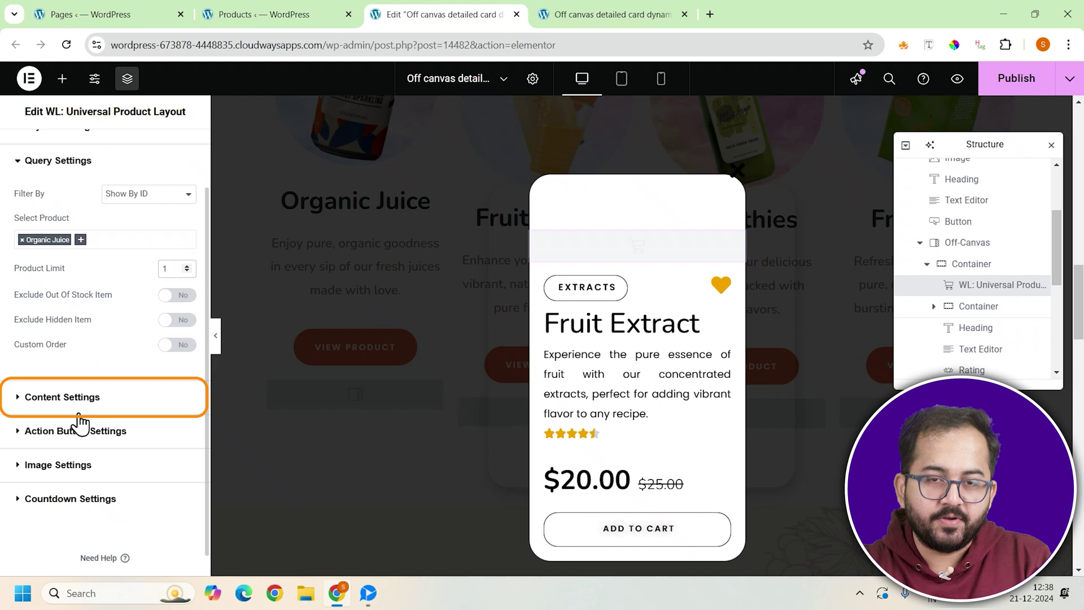
# Turn on Hide Title and Hide Price in the widget's content settings.
pyautogui.click(52, 398)
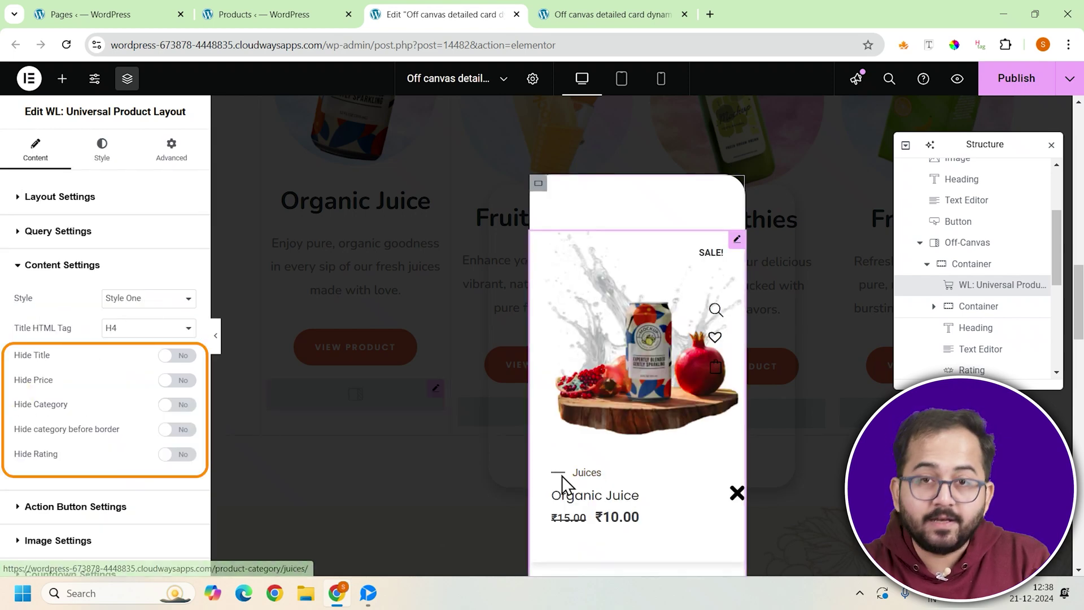
pyautogui.click(177, 355)
pyautogui.click(177, 380)
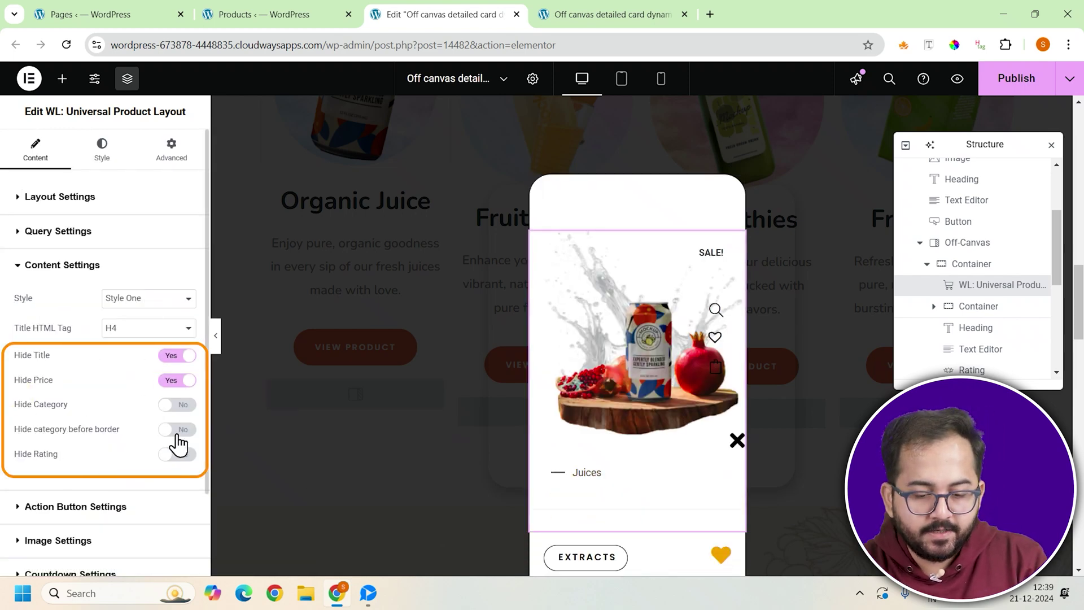
pyautogui.scroll(-1, 20, 446)
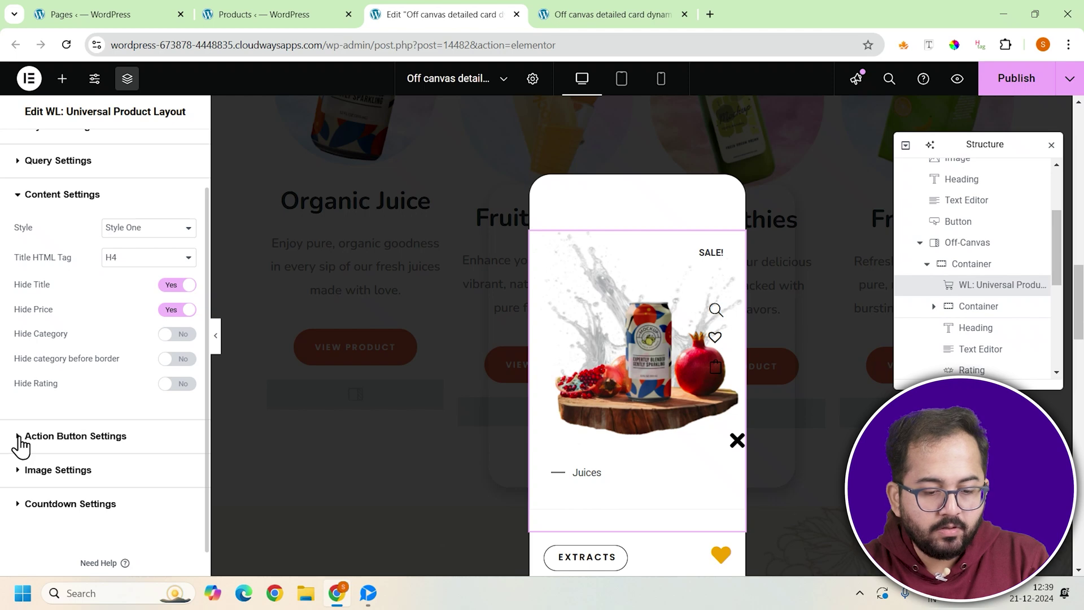
pyautogui.scroll(1, 93, 292)
# Make the widget's border colour and content background colour fully transparent.
pyautogui.click(103, 156)
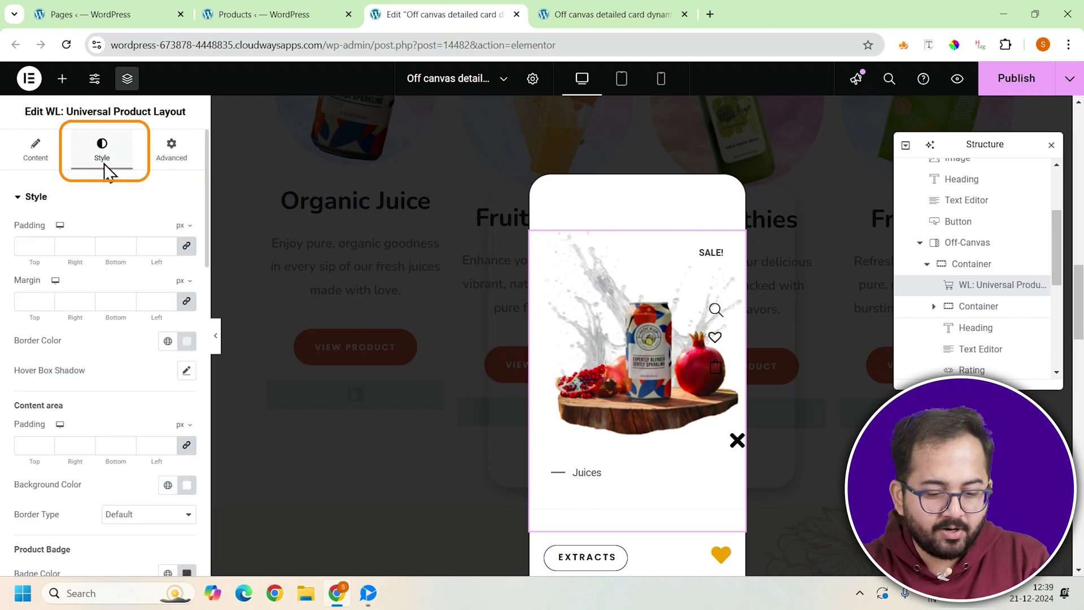
pyautogui.click(187, 341)
pyautogui.moveTo(263, 523); pyautogui.dragTo(108, 525)
pyautogui.click(184, 355)
pyautogui.scroll(-1, 191, 412)
pyautogui.click(187, 414)
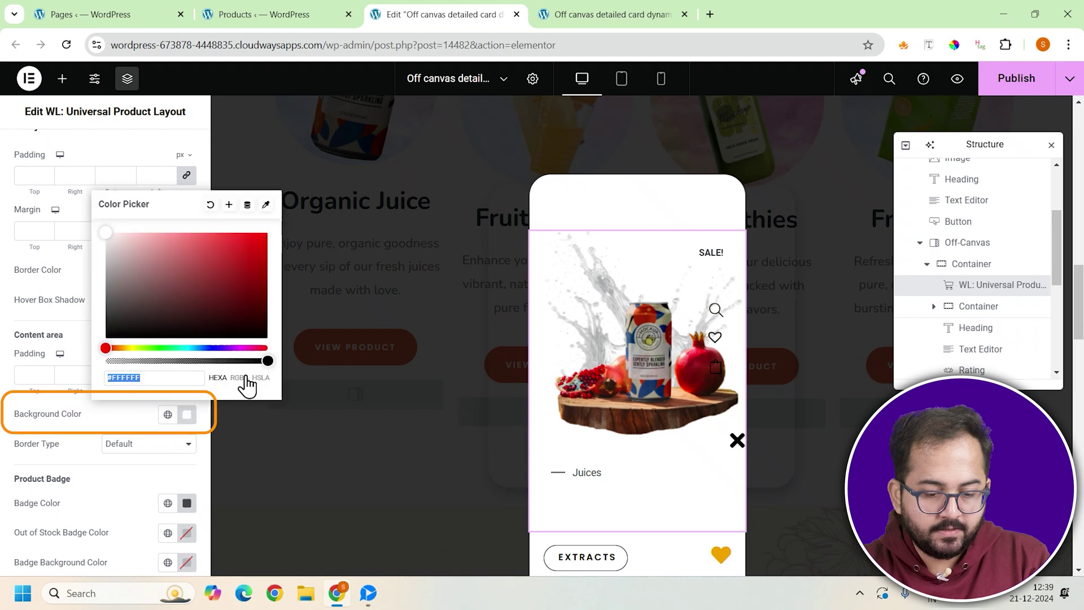
pyautogui.moveTo(266, 361); pyautogui.dragTo(108, 361)
pyautogui.click(16, 412)
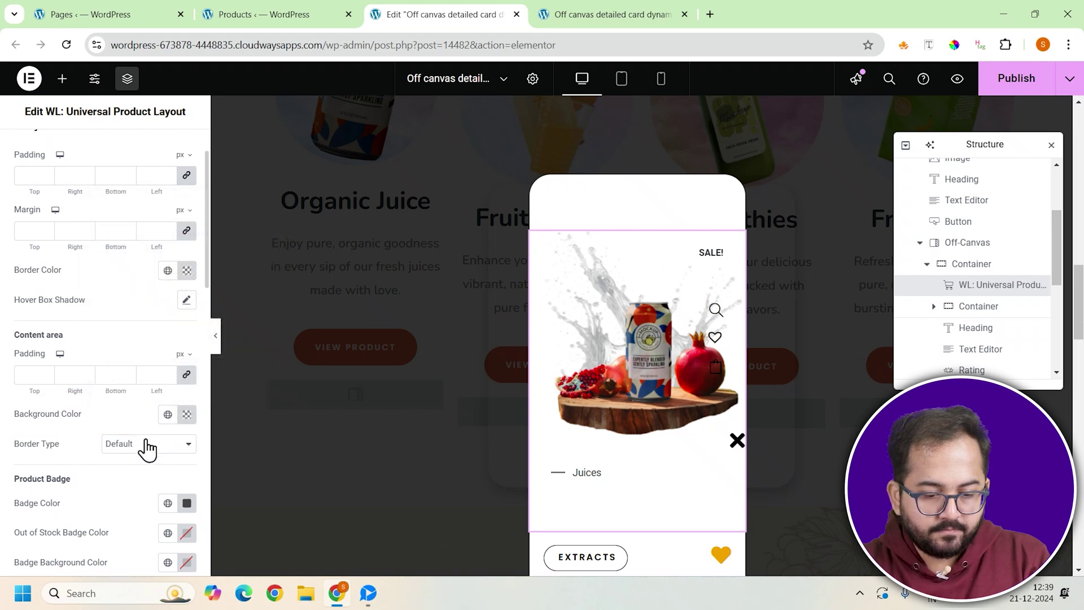
pyautogui.scroll(1, 143, 199)
# Unlink the widget's margins and set top to -155 and bottom to 5.
pyautogui.click(160, 165)
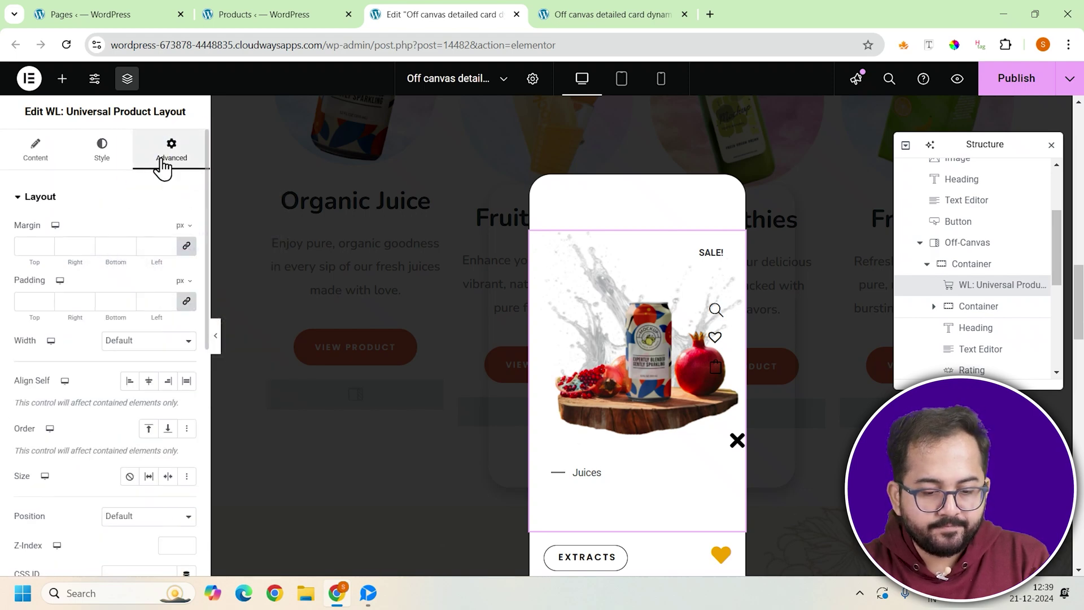
pyautogui.click(188, 246)
pyautogui.doubleClick(31, 247)
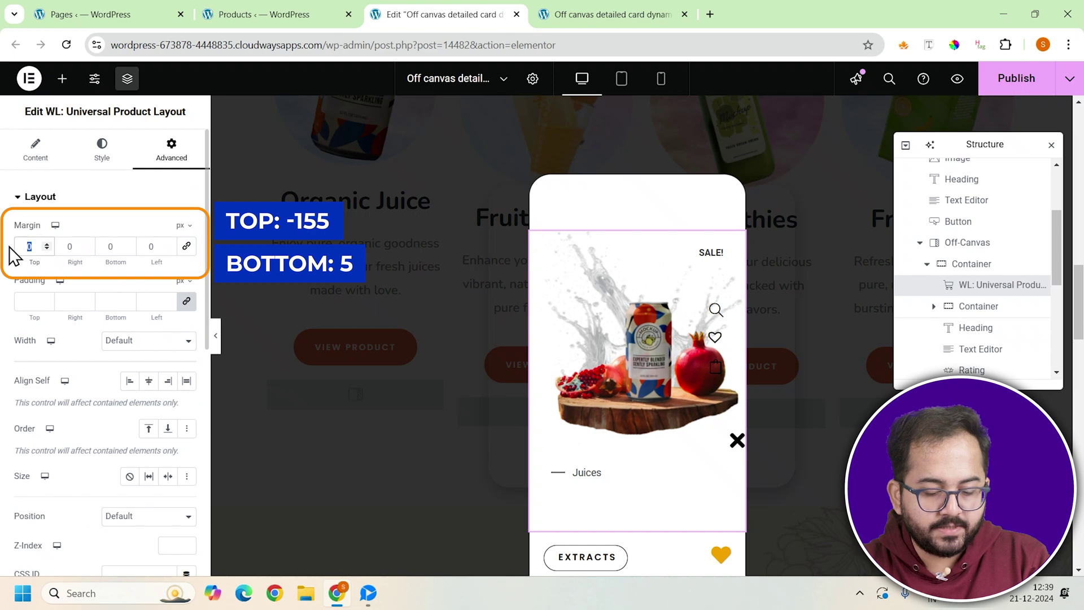
pyautogui.write('-155')
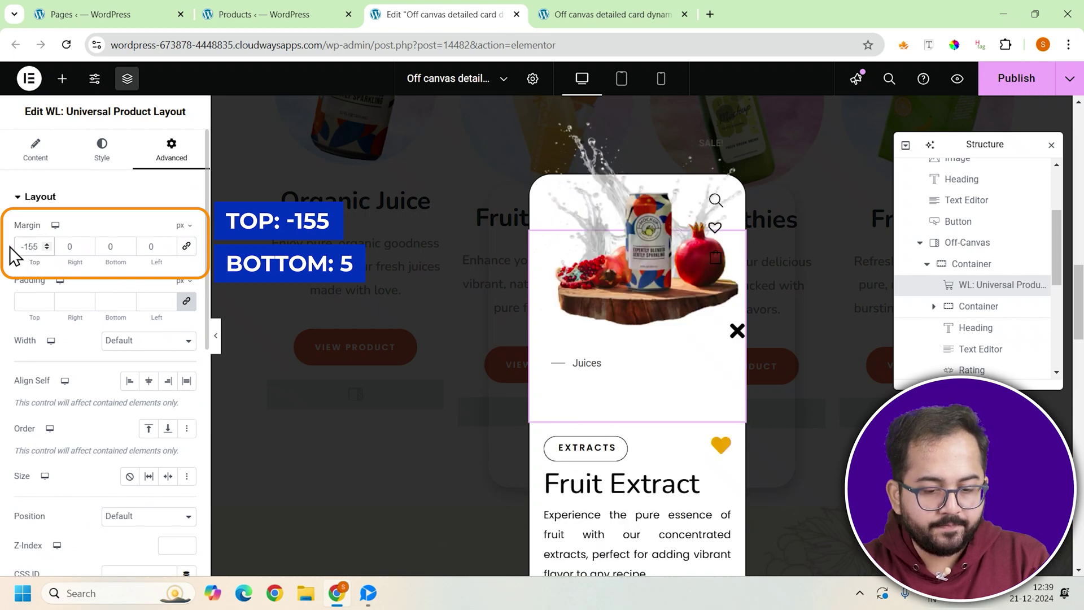
pyautogui.click(129, 244)
pyautogui.click(130, 244)
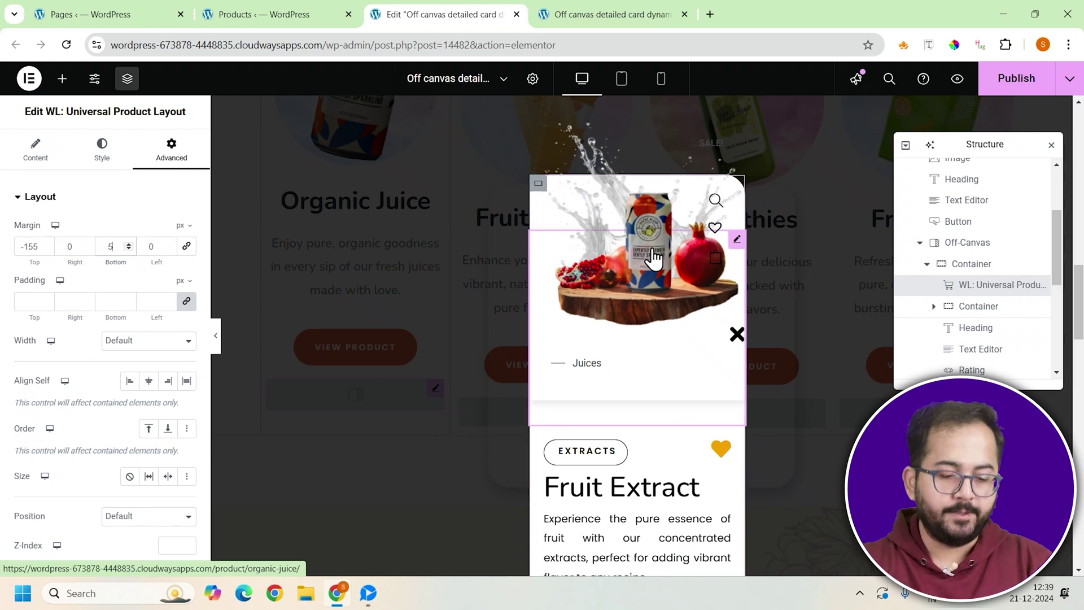
pyautogui.scroll(-2, 55, 390)
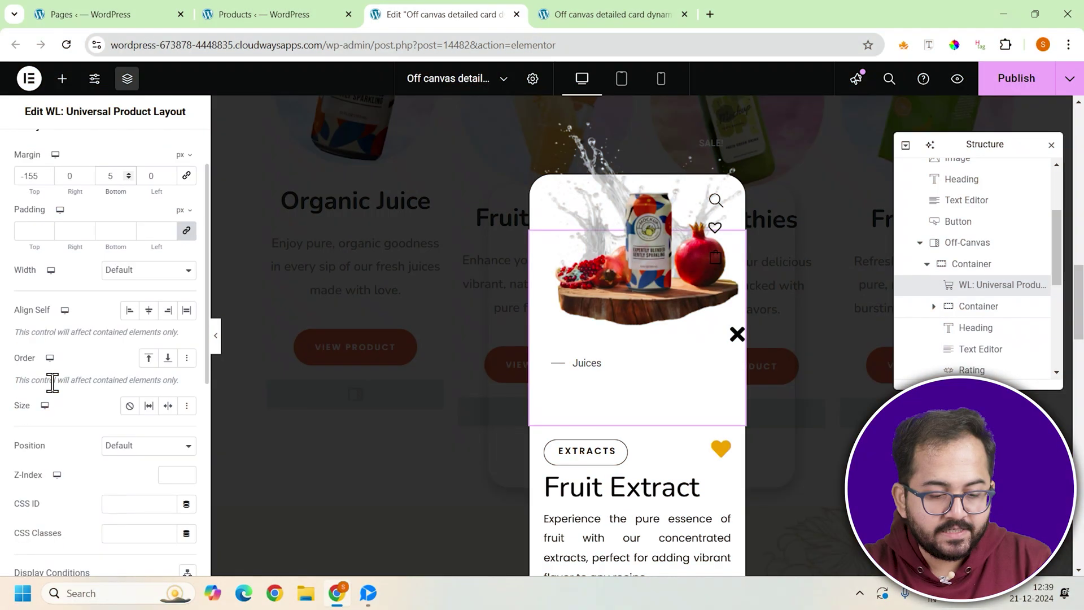
pyautogui.scroll(-1, 56, 393)
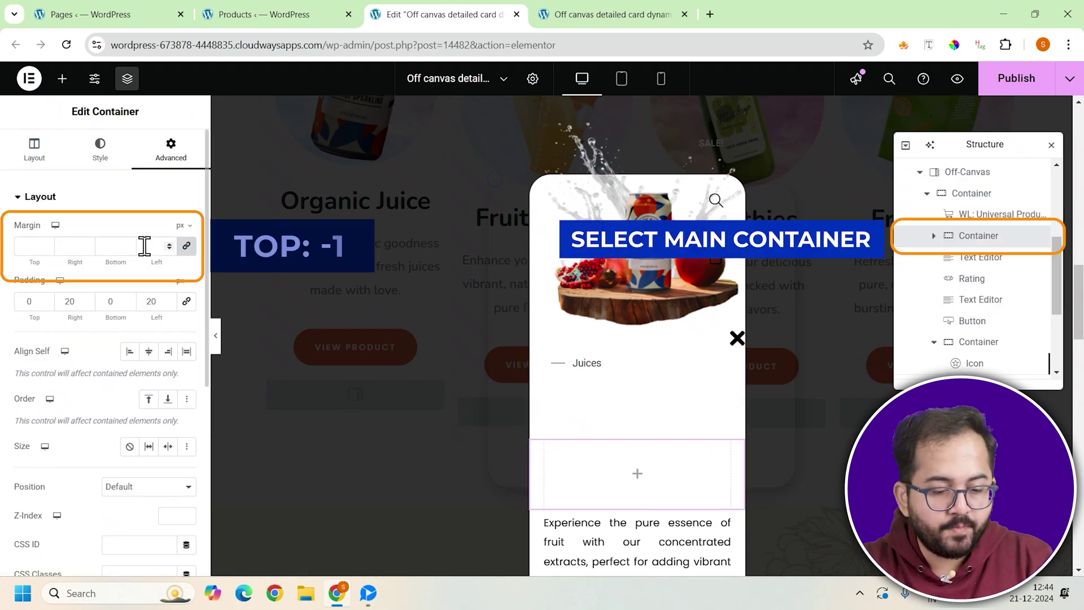
# Set the inner container's top margin to -110.
pyautogui.click(186, 247)
pyautogui.doubleClick(29, 246)
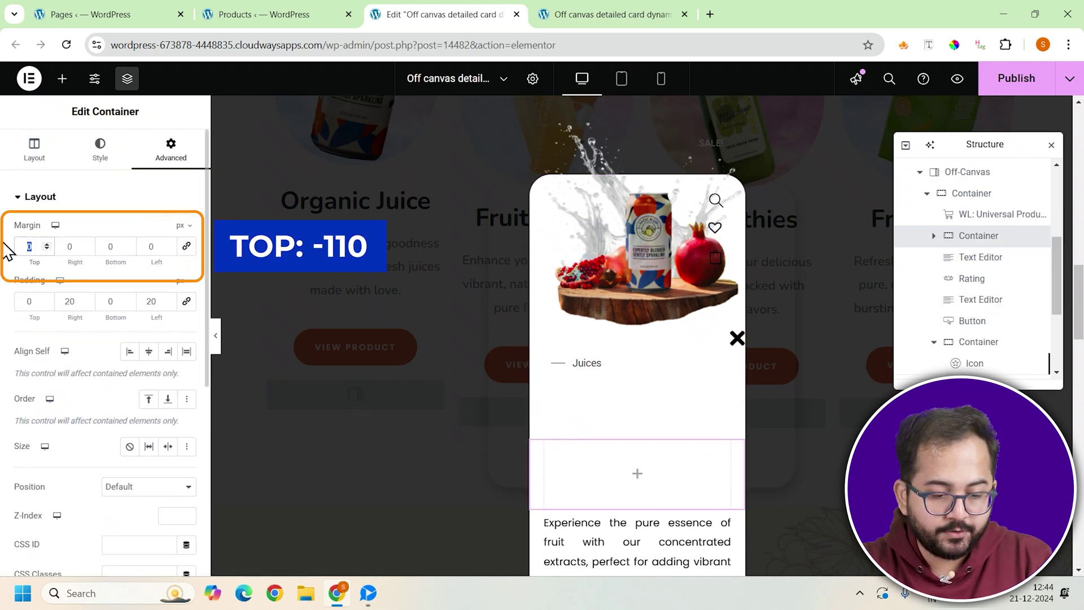
pyautogui.write('-110')
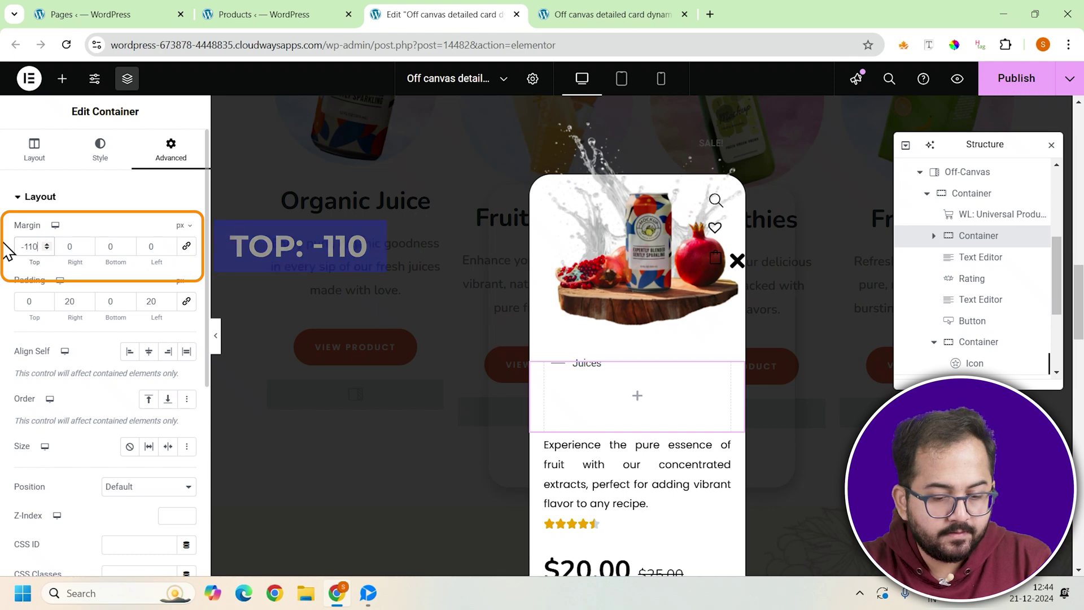
# Add a Text Editor showing the Product Title dynamic tag for Organic Juice.
pyautogui.click(62, 78)
pyautogui.moveTo(57, 443); pyautogui.dragTo(637, 395)
pyautogui.click(185, 254)
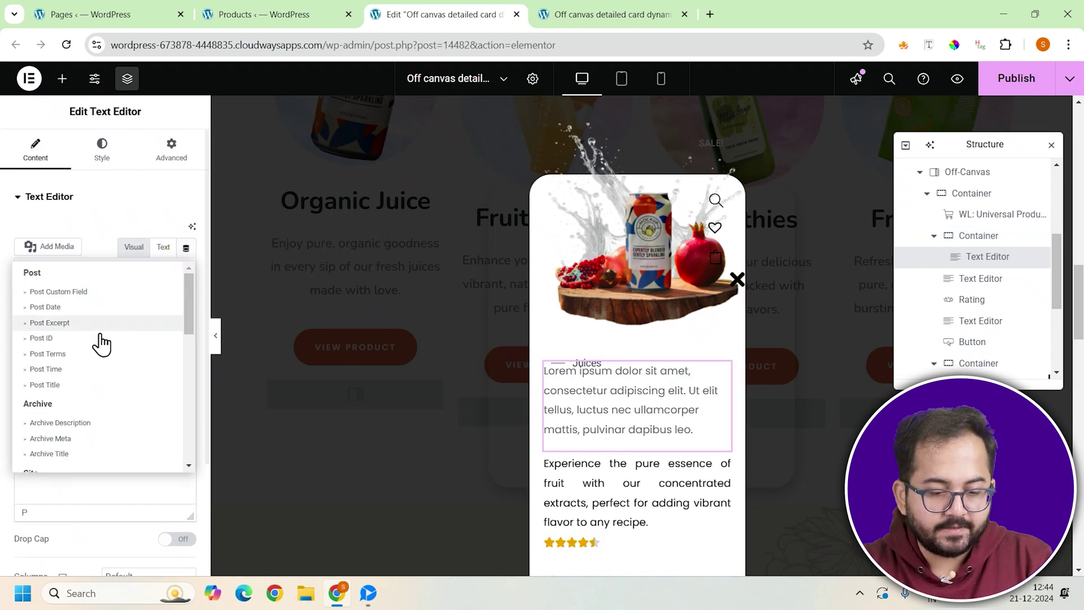
pyautogui.scroll(-4, 46, 416)
pyautogui.scroll(-8, 44, 421)
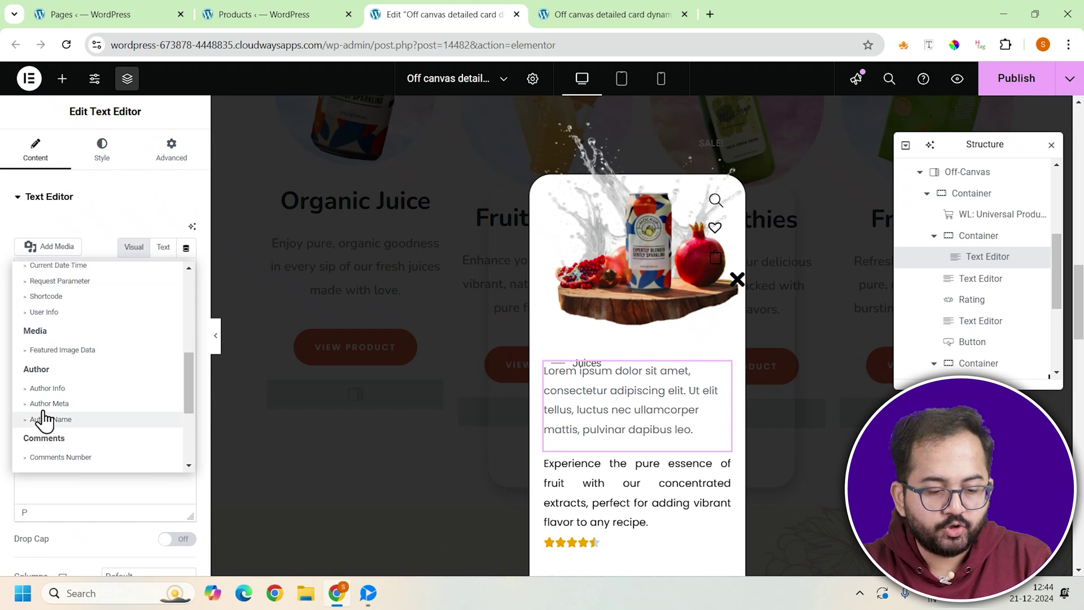
pyautogui.click(49, 461)
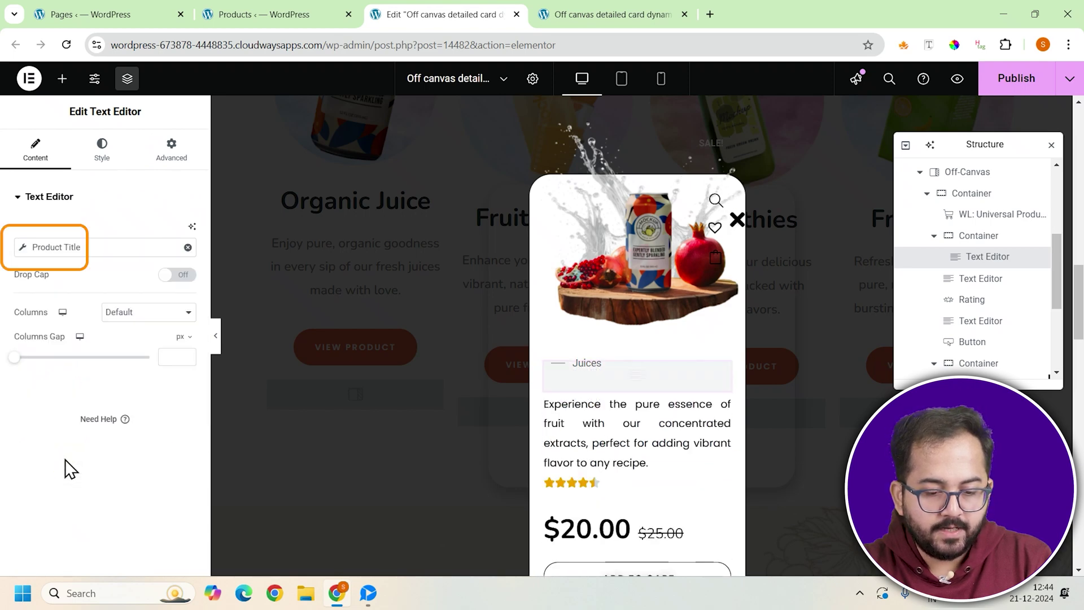
pyautogui.click(20, 252)
pyautogui.click(70, 326)
pyautogui.write('organic')
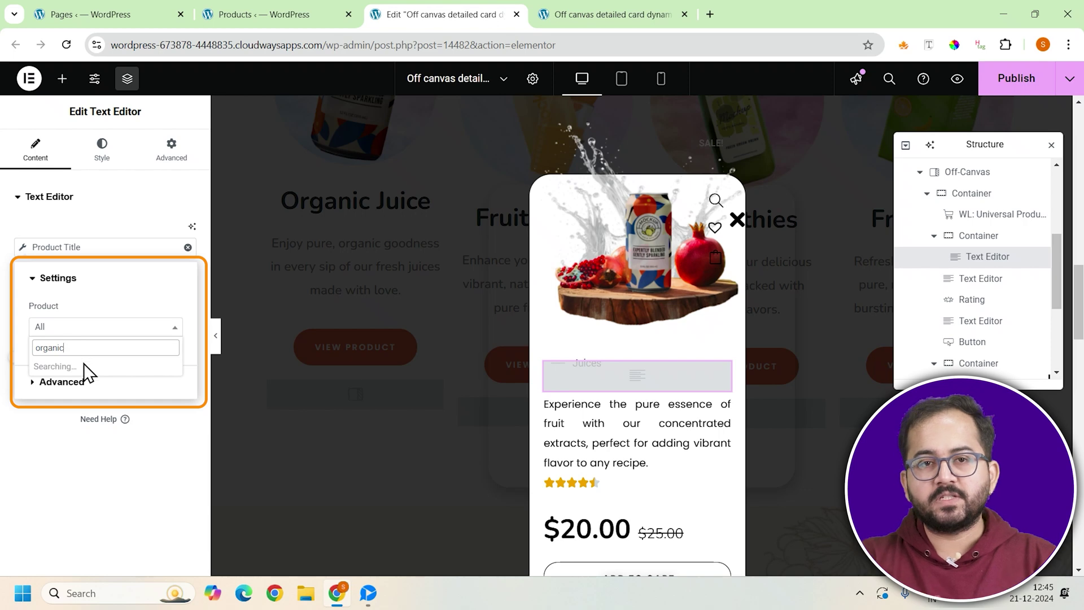
pyautogui.click(83, 366)
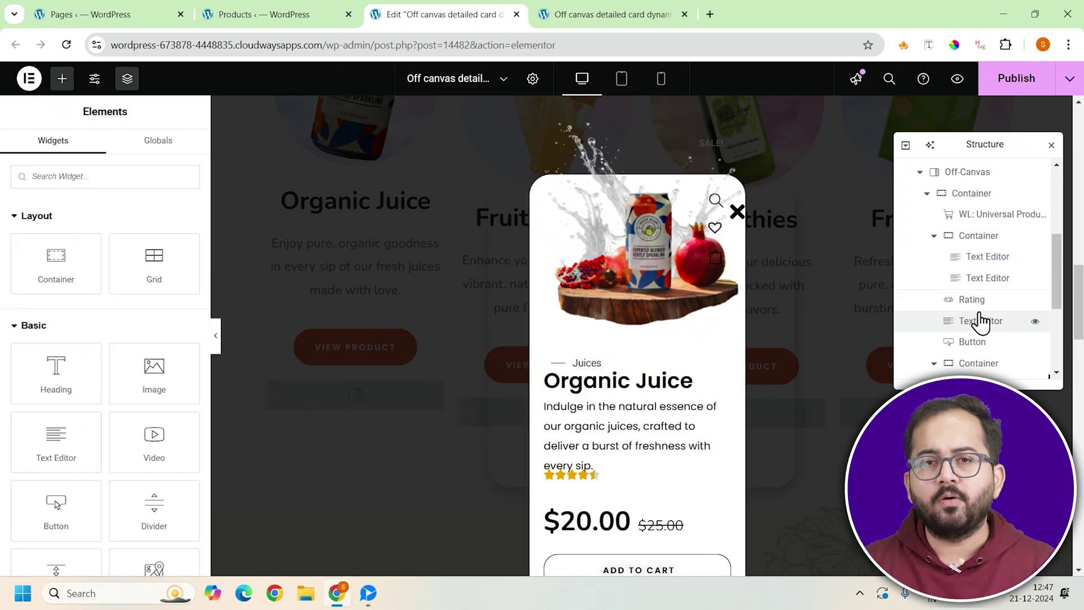
# Reposition the Rating element and delete the old static price text block.
pyautogui.click(972, 305)
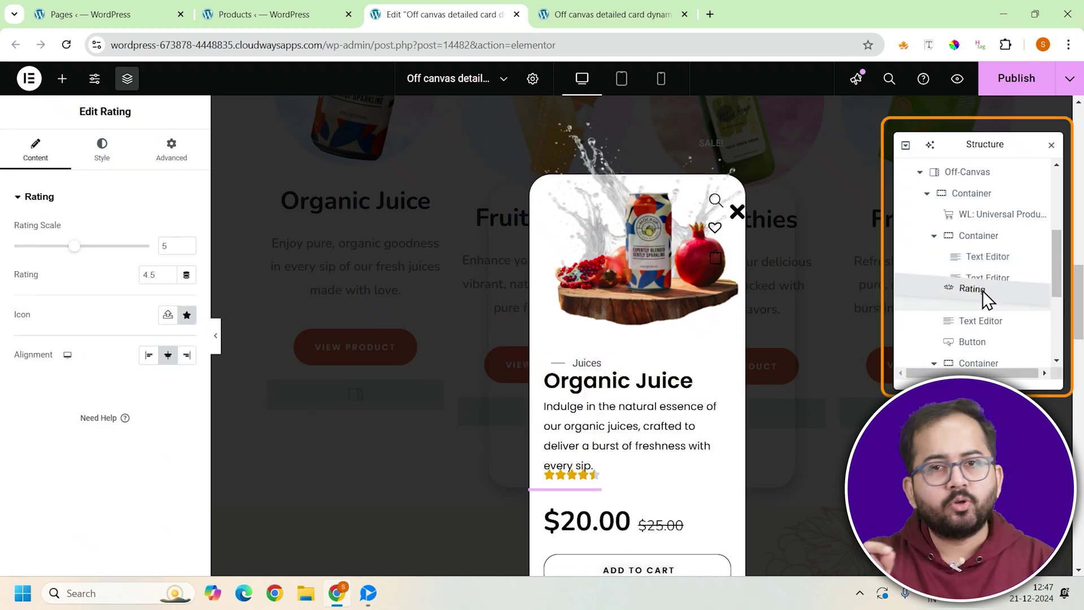
pyautogui.moveTo(985, 298); pyautogui.dragTo(987, 310)
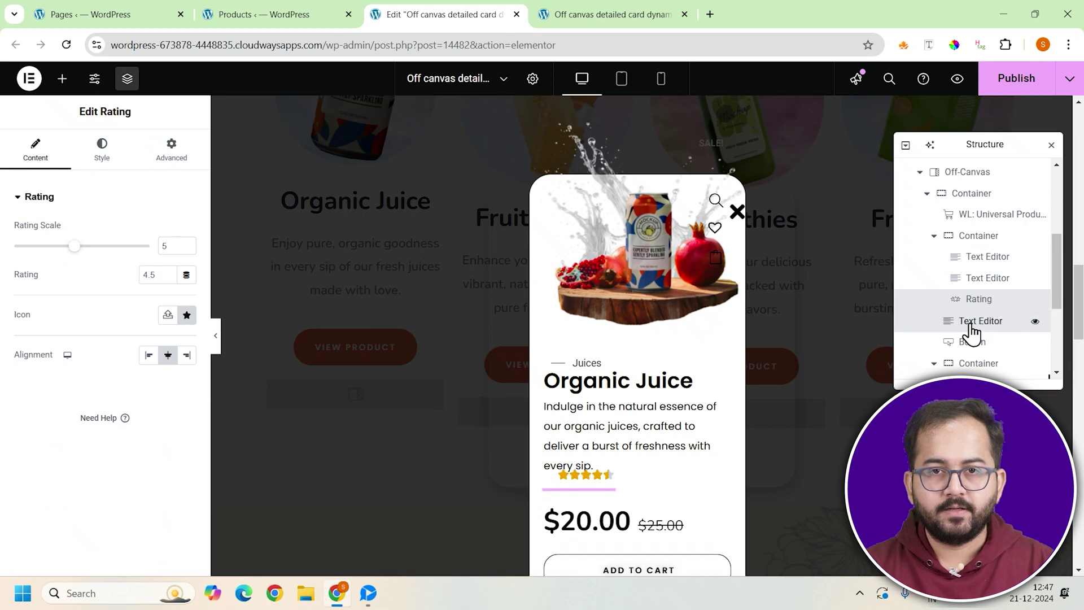
pyautogui.rightClick(968, 323)
pyautogui.click(960, 486)
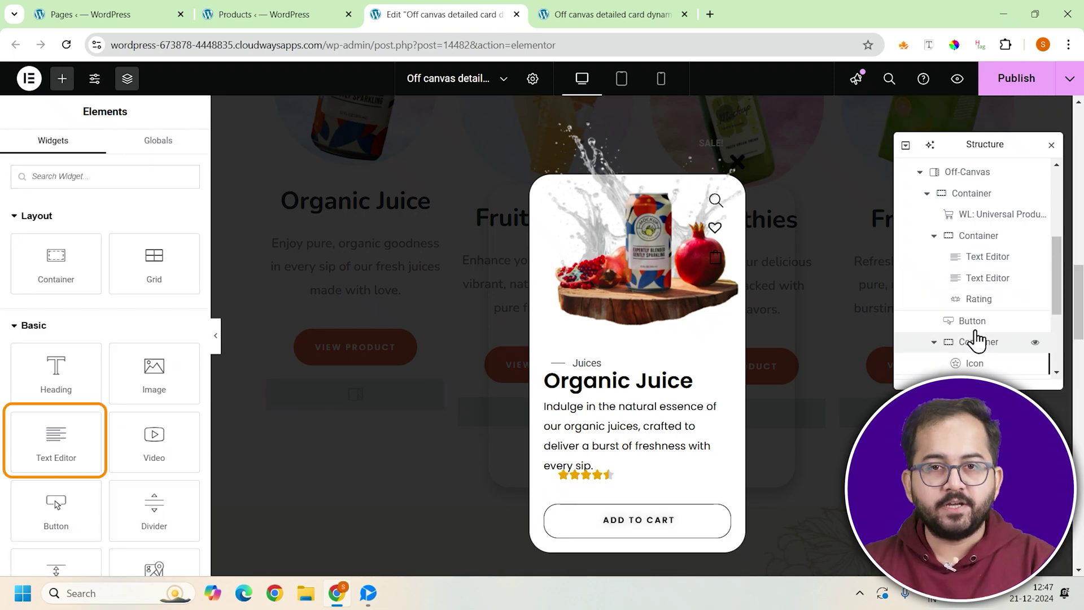
# Add a text block under the rating with the Product Price dynamic tag.
pyautogui.click(79, 453)
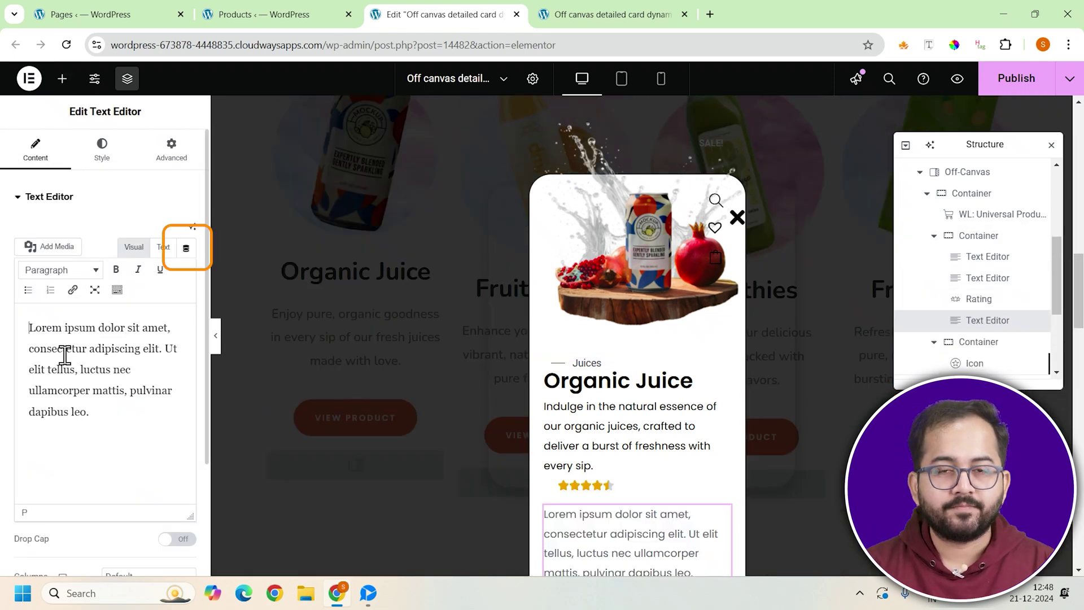
pyautogui.click(186, 248)
pyautogui.scroll(-5, 131, 405)
pyautogui.scroll(-3, 113, 418)
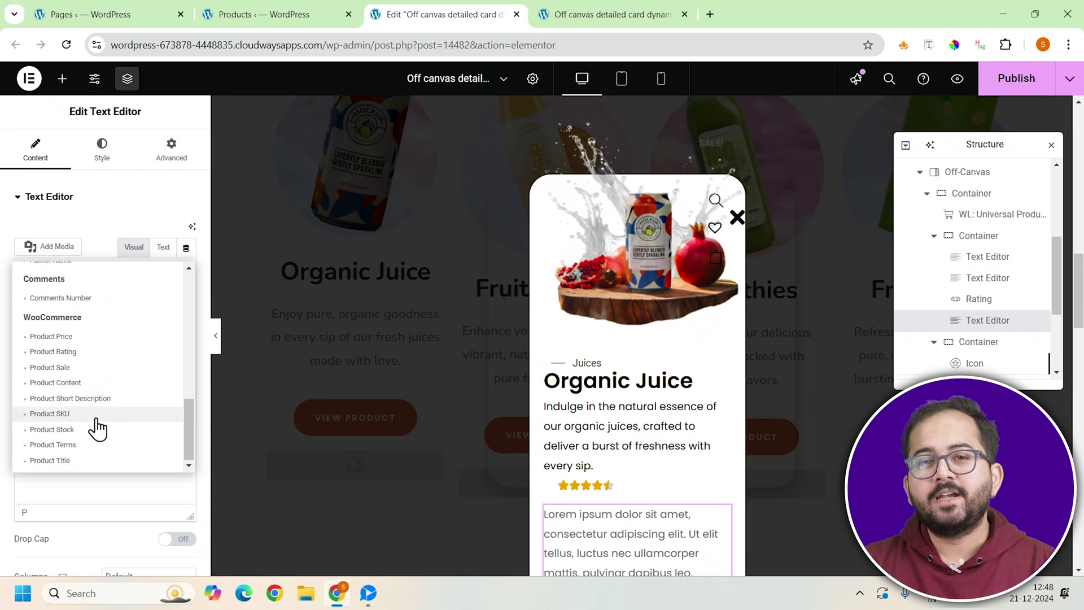
pyautogui.click(79, 338)
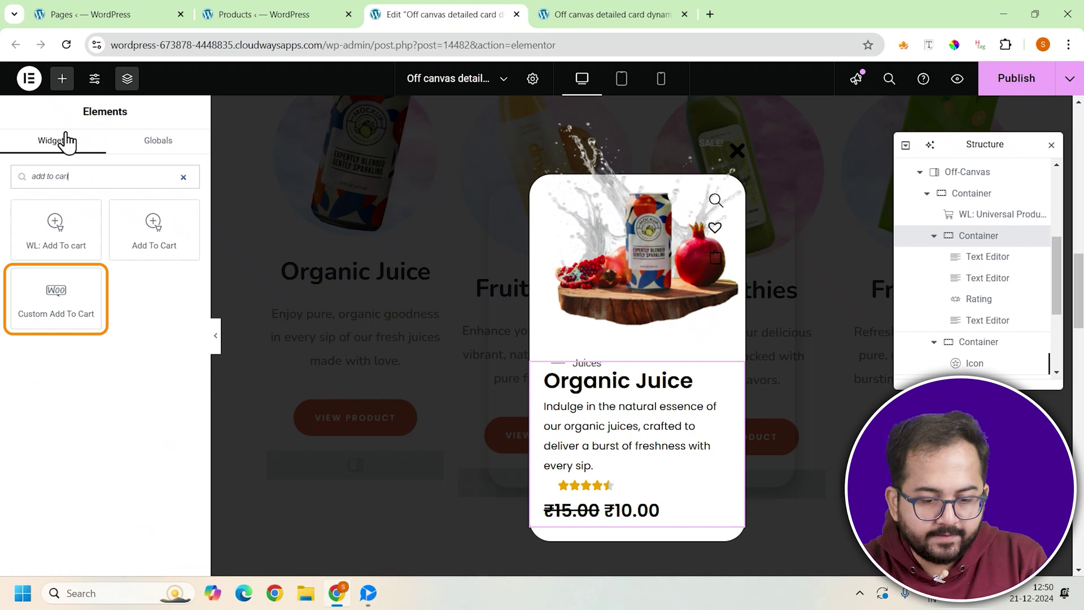
# Add a Custom Add To Cart button and search 'org' in its Product chooser.
pyautogui.click(55, 297)
pyautogui.click(58, 247)
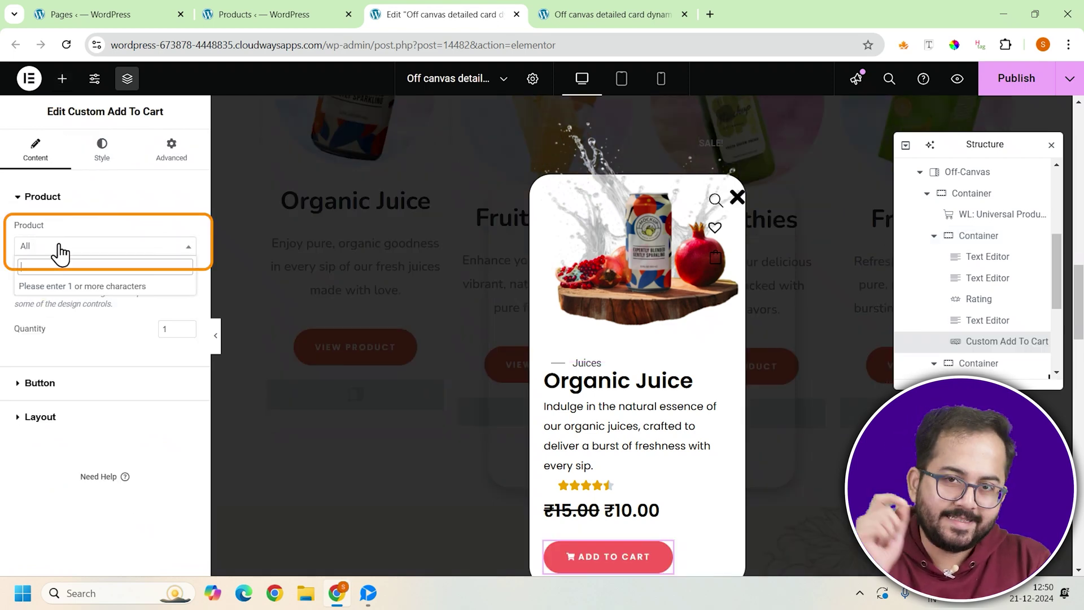
pyautogui.write('org')
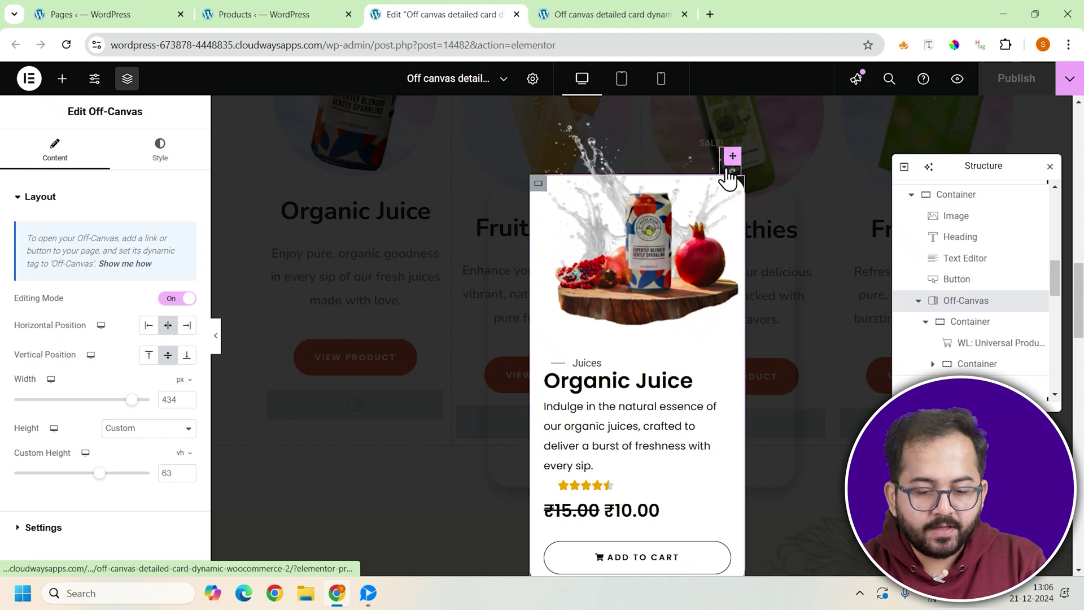
# Delete the spare off-canvas placeholders from the product cards.
pyautogui.click(727, 168)
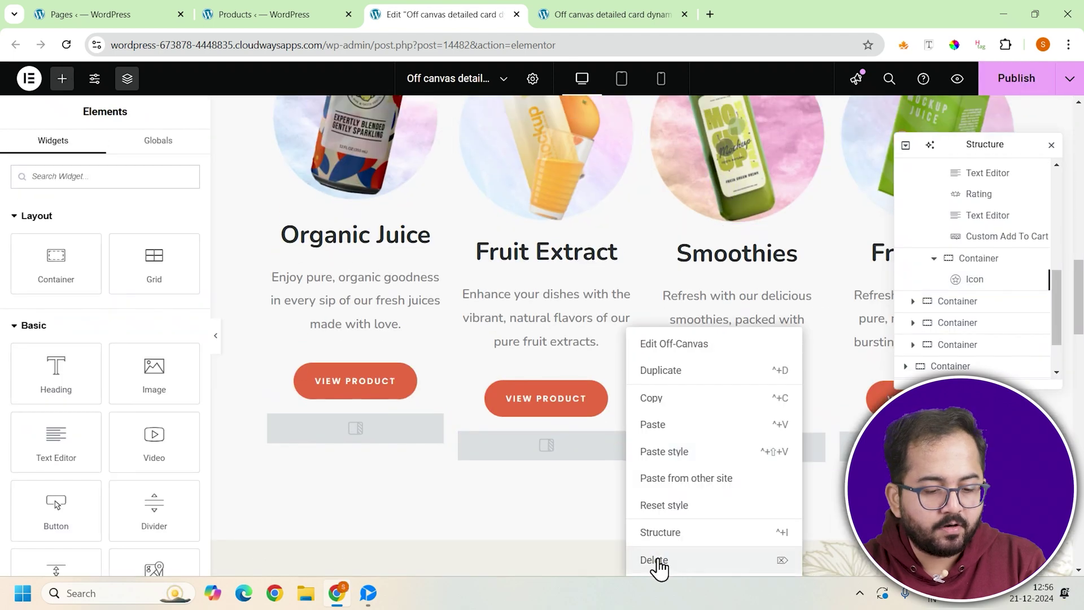
pyautogui.click(656, 562)
pyautogui.rightClick(820, 450)
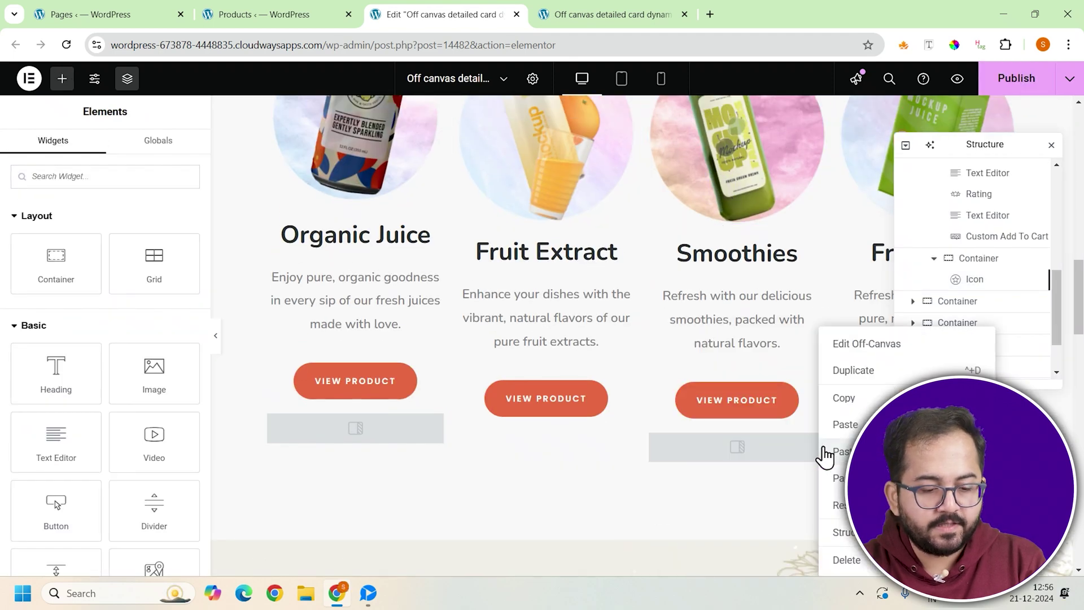
pyautogui.click(842, 559)
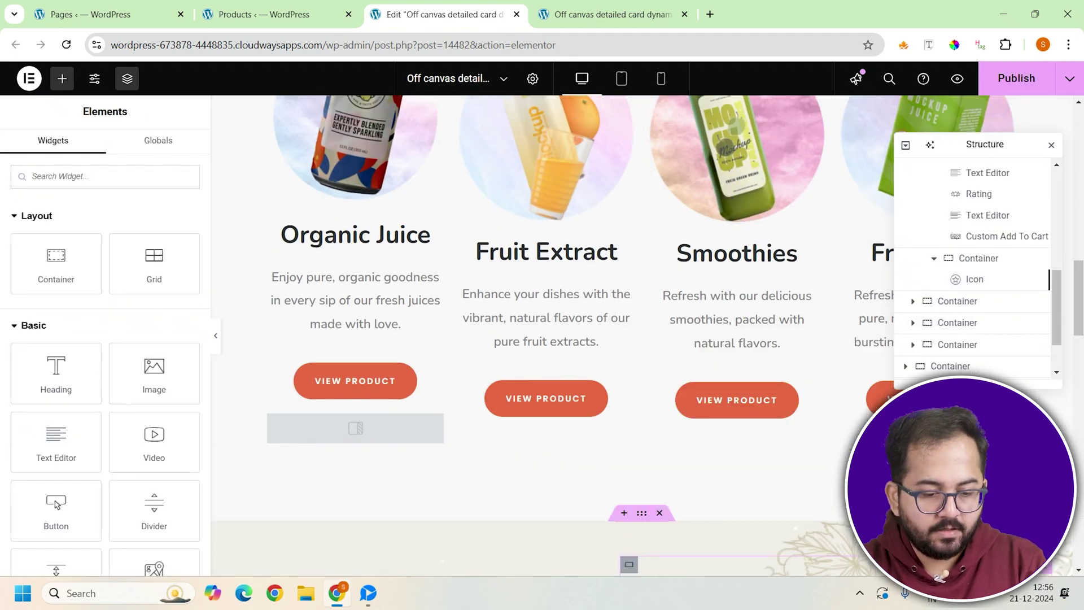
# Copy the off-canvas, check the Fruit Extract button's off-canvas link, and select the close X icon.
pyautogui.click(546, 398)
pyautogui.rightClick(436, 429)
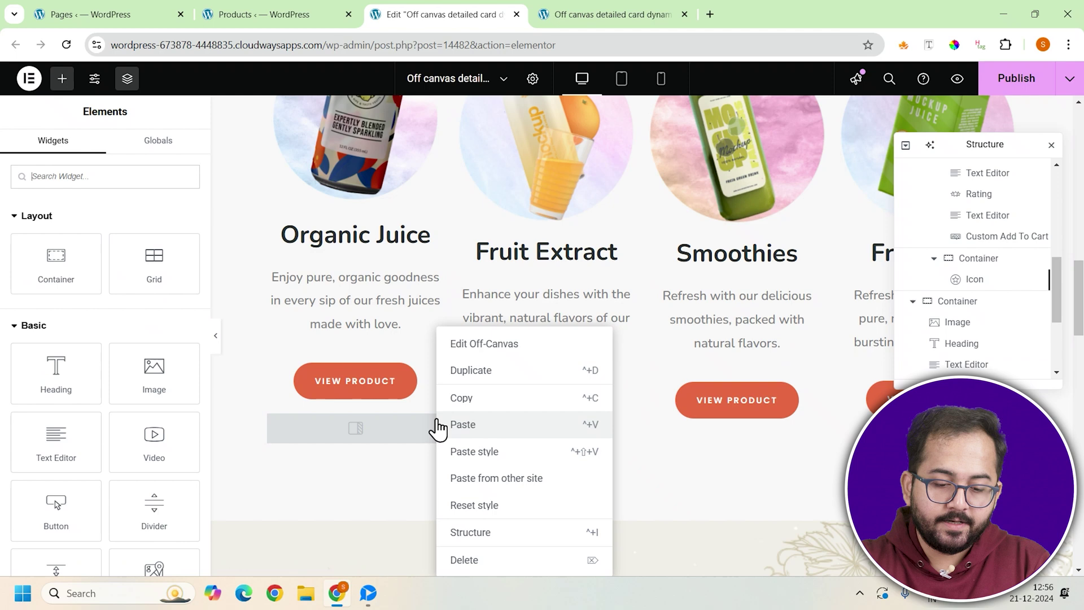
pyautogui.click(462, 399)
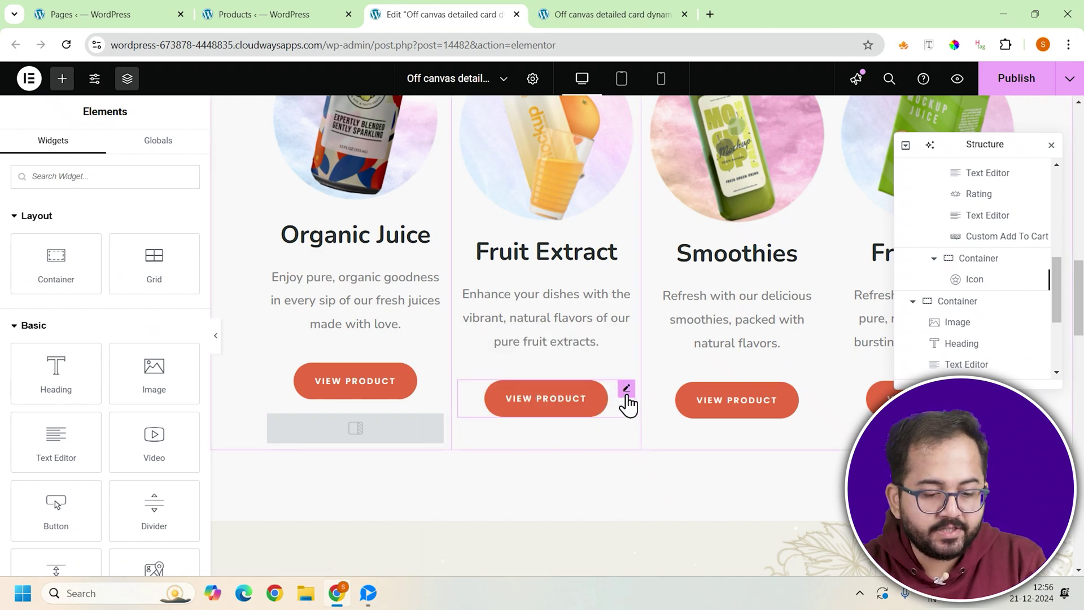
pyautogui.click(627, 389)
pyautogui.scroll(-3, 991, 265)
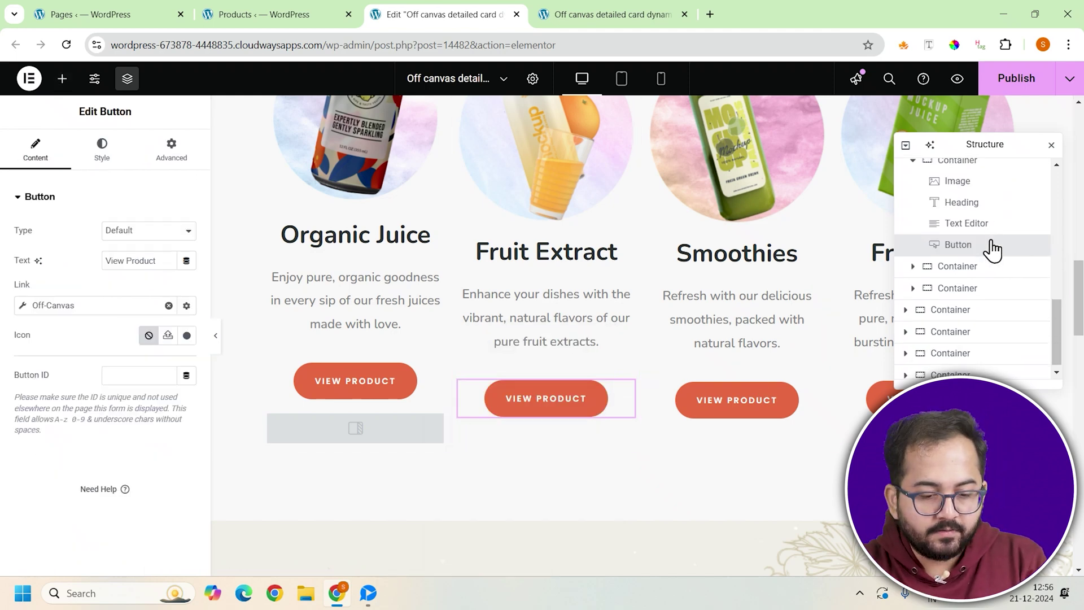
pyautogui.scroll(2, 949, 246)
pyautogui.click(961, 232)
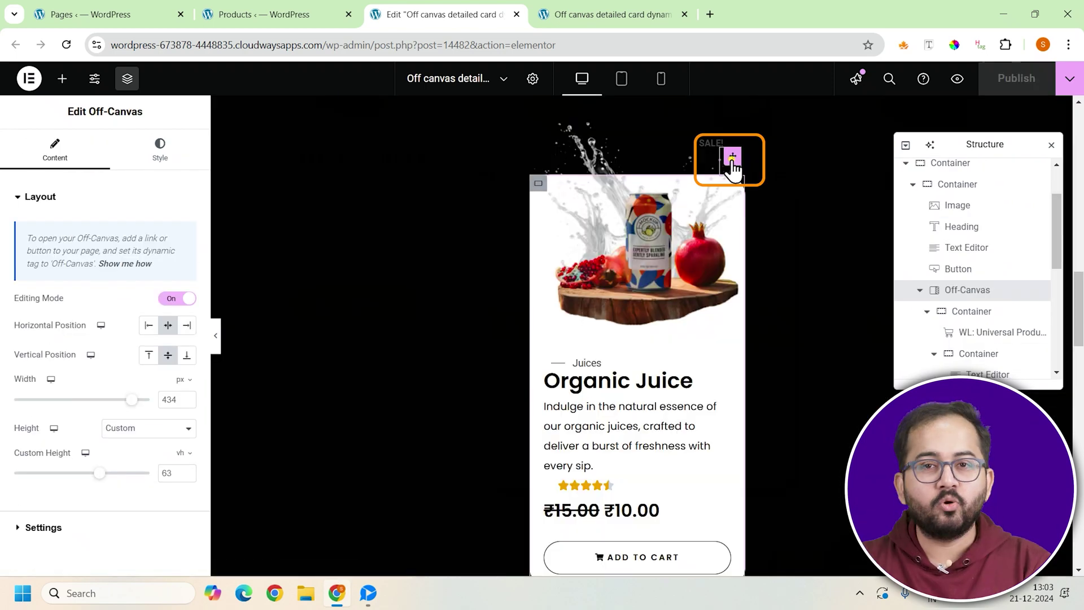
pyautogui.click(732, 161)
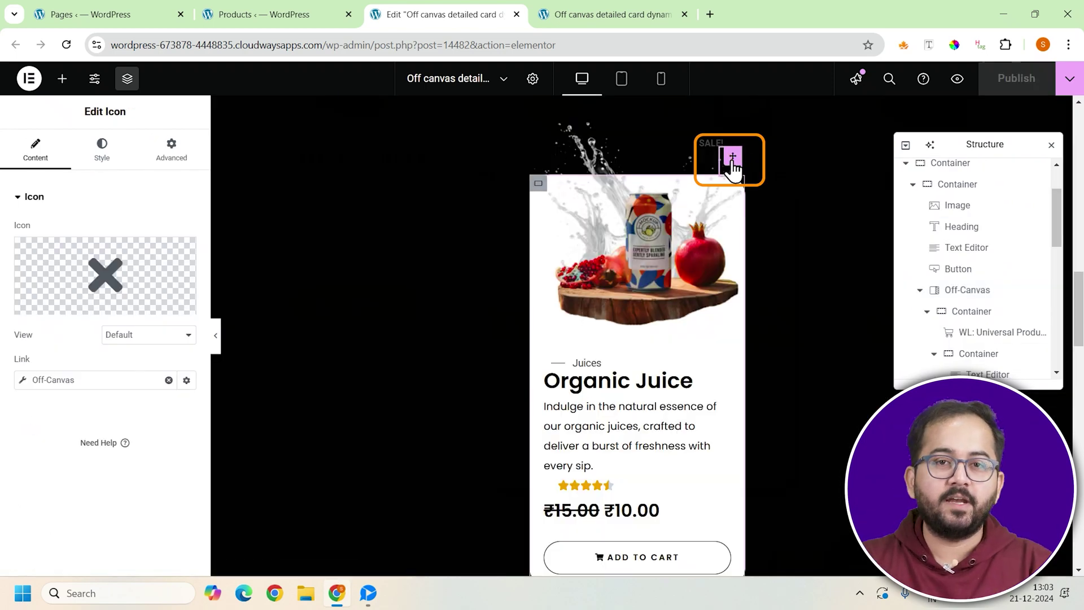
# Set the close X link action to Close Off-Canvas (Off-Canvas 1) and review the Product Price tag.
pyautogui.click(24, 380)
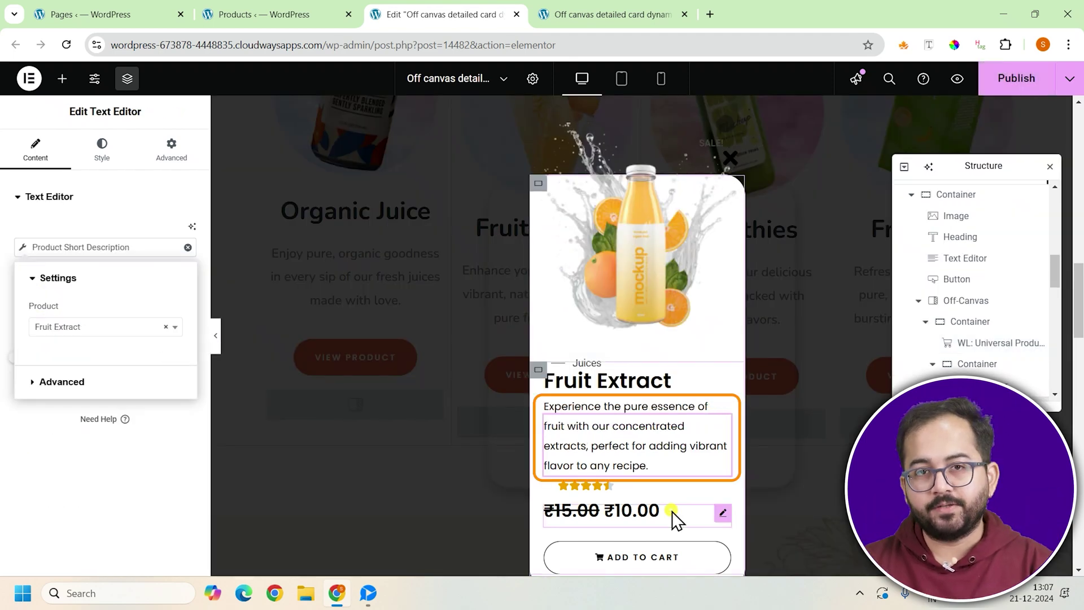
pyautogui.click(672, 511)
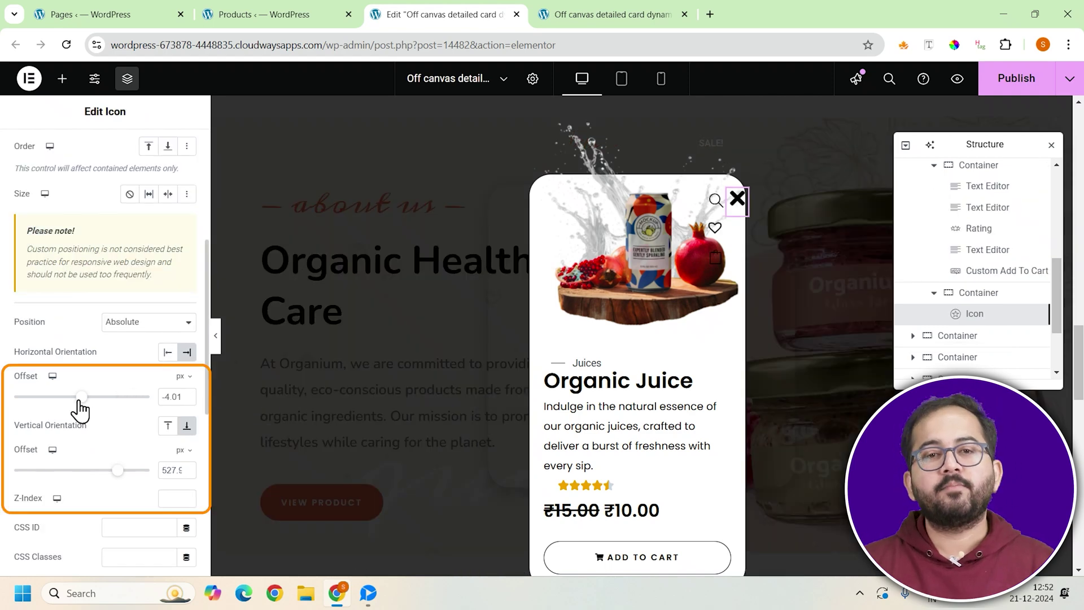
# Set the close X icon's absolute offsets to 6 px horizontal and 585 px vertical.
pyautogui.moveTo(80, 401); pyautogui.dragTo(81, 402)
pyautogui.moveTo(117, 470); pyautogui.dragTo(121, 471)
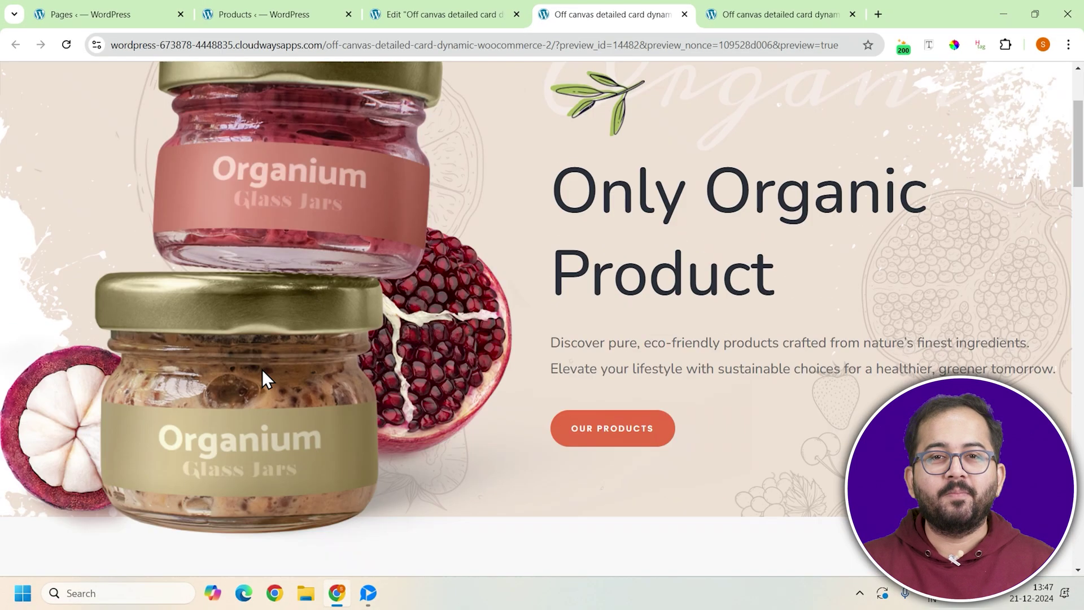
# On the live page, open a product popup, cycle through its slider images, and add Fruit Extract to the cart.
pyautogui.scroll(-10, 232, 401)
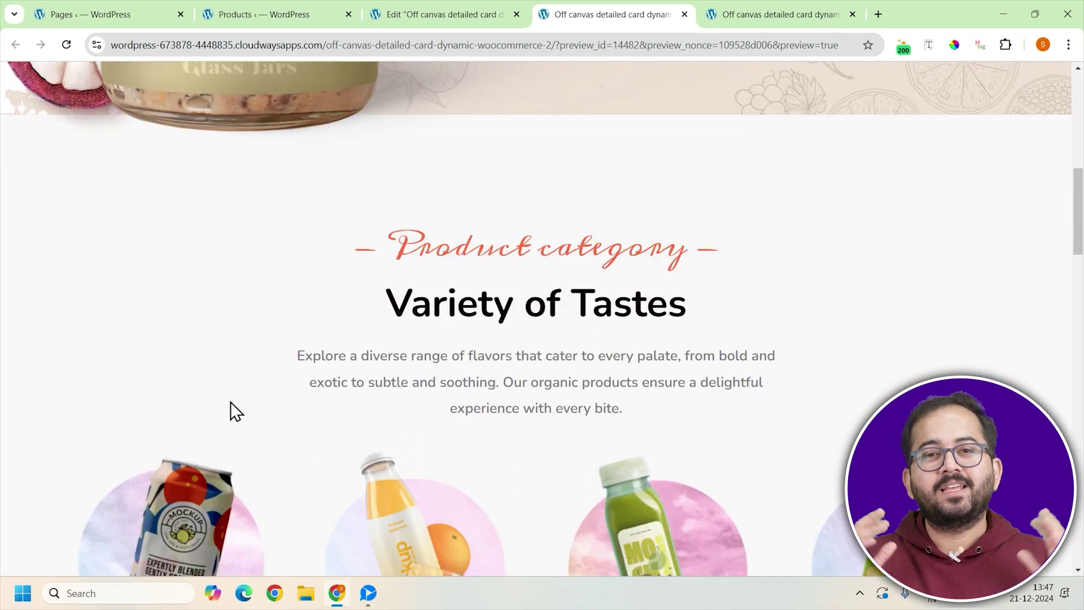
pyautogui.click(188, 532)
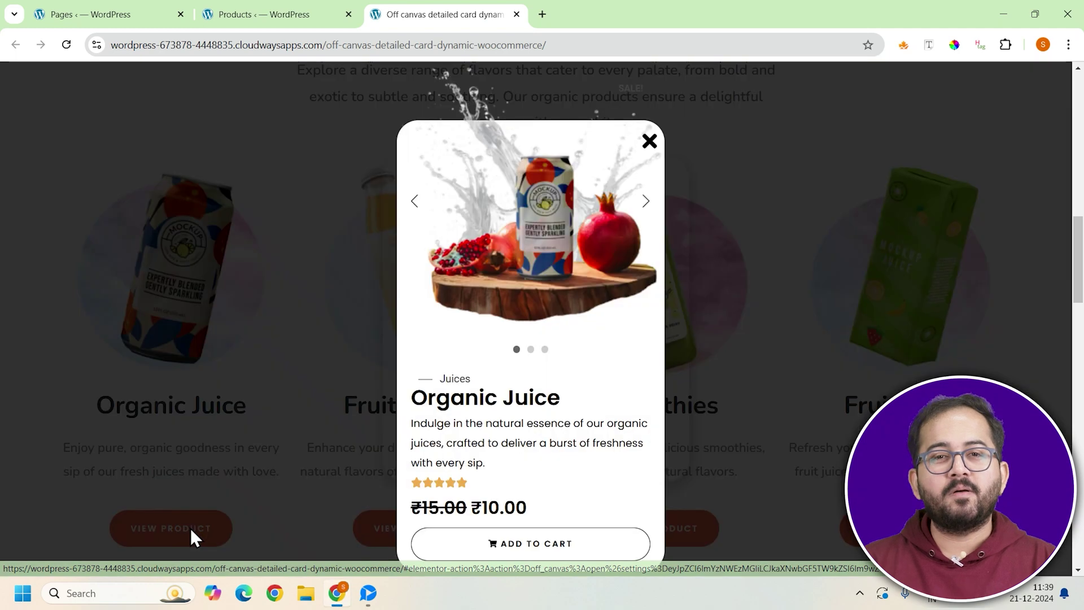
pyautogui.click(648, 204)
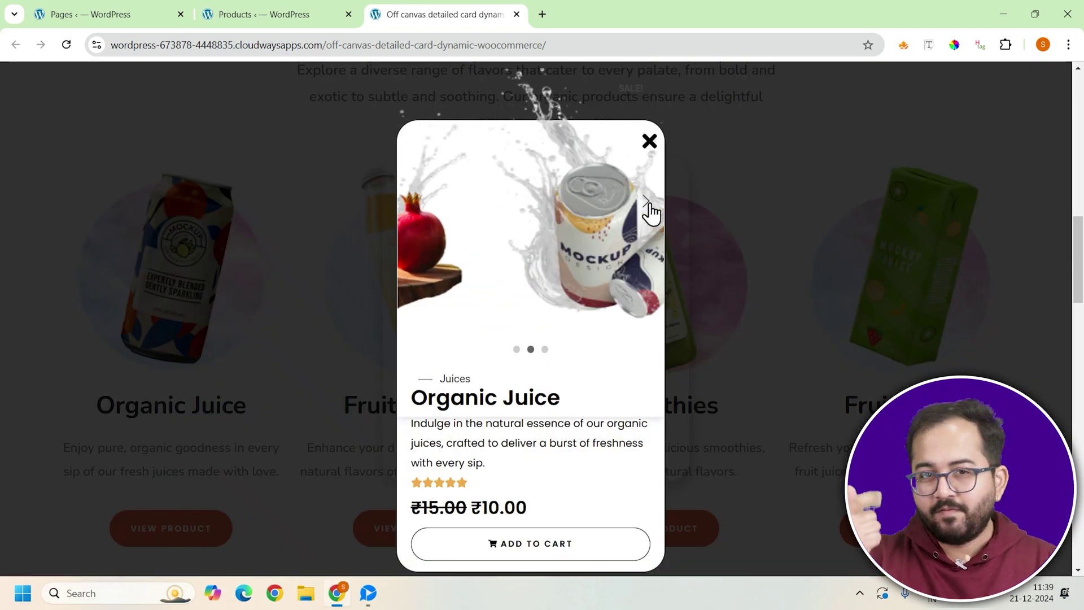
pyautogui.click(647, 204)
pyautogui.click(653, 212)
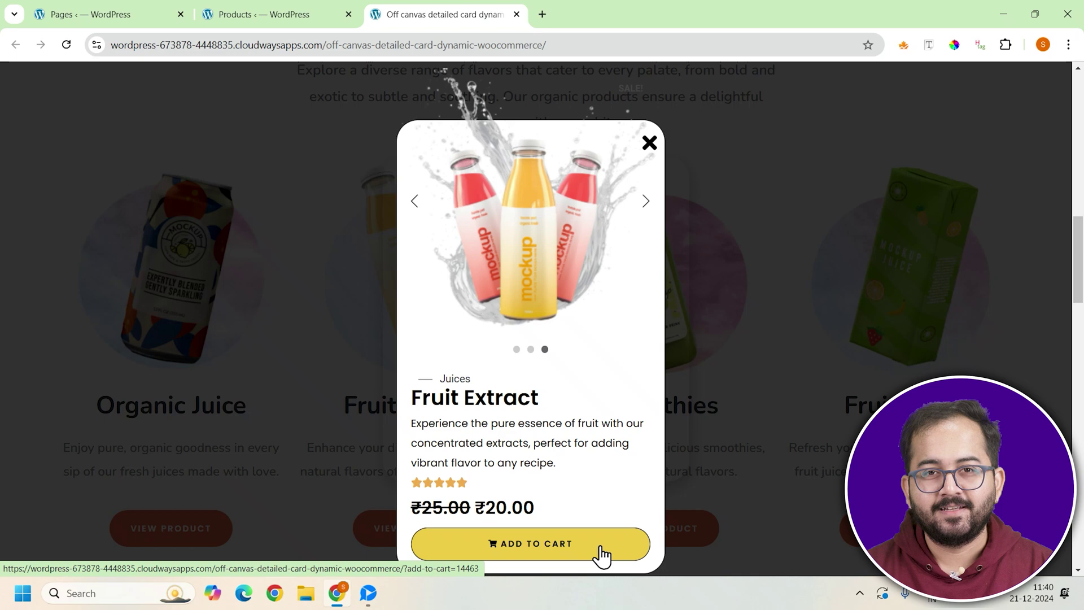
pyautogui.click(602, 556)
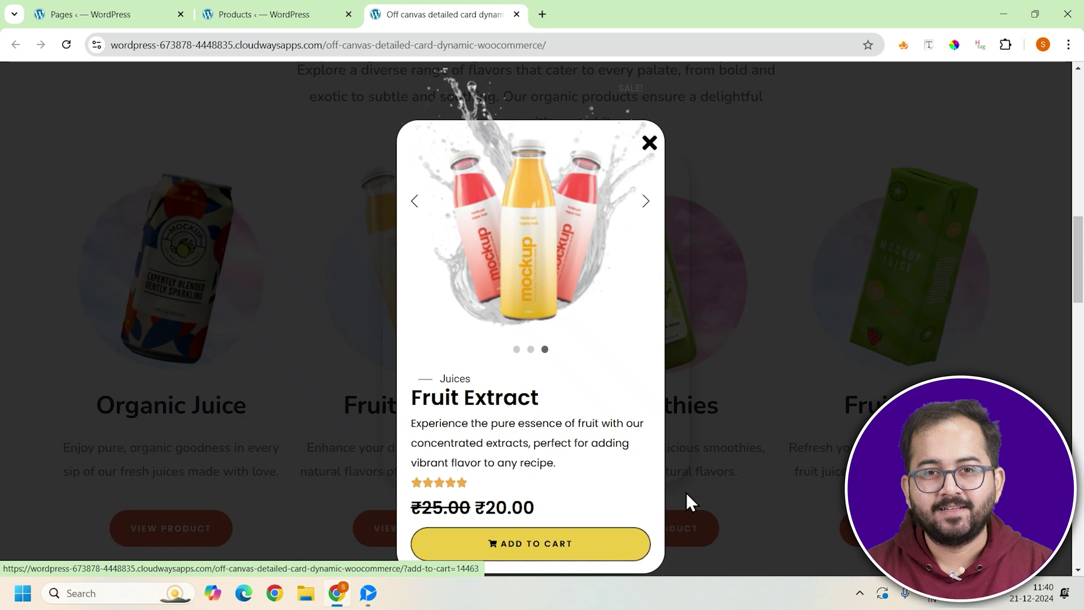